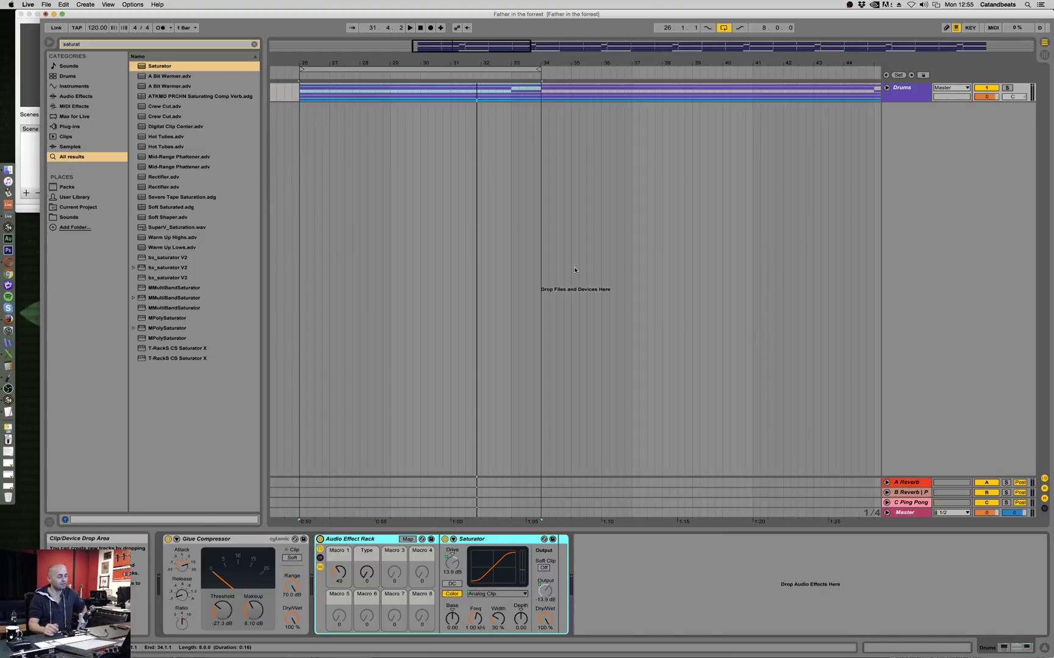
Step: Push Macro 1 up, return it to 0, and drop a second Saturator after the rack's Saturator
click(494, 538)
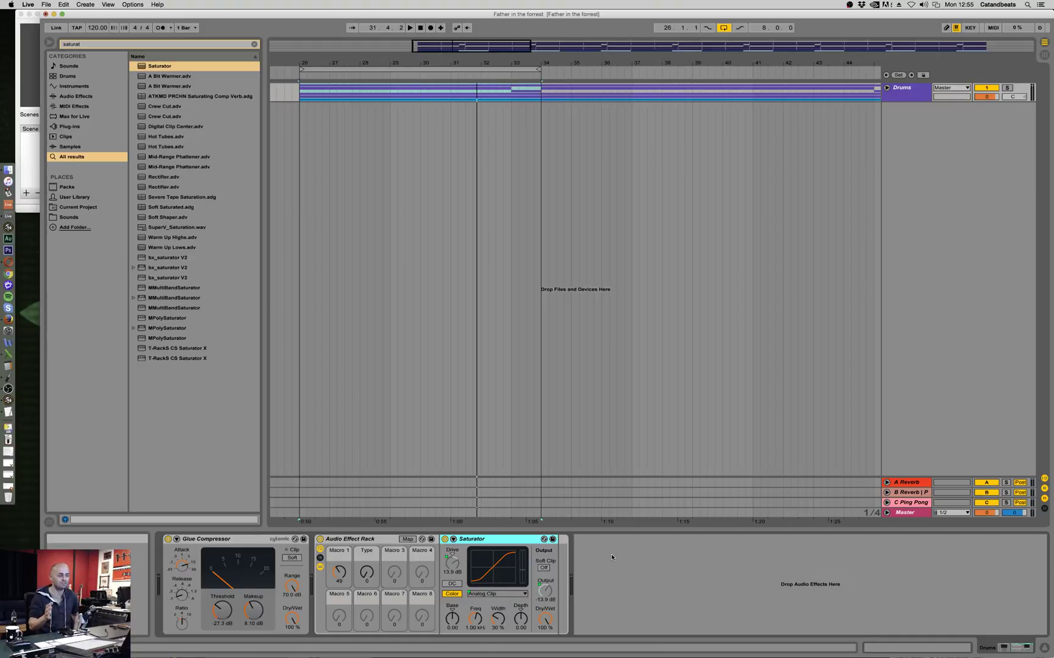
click(452, 562)
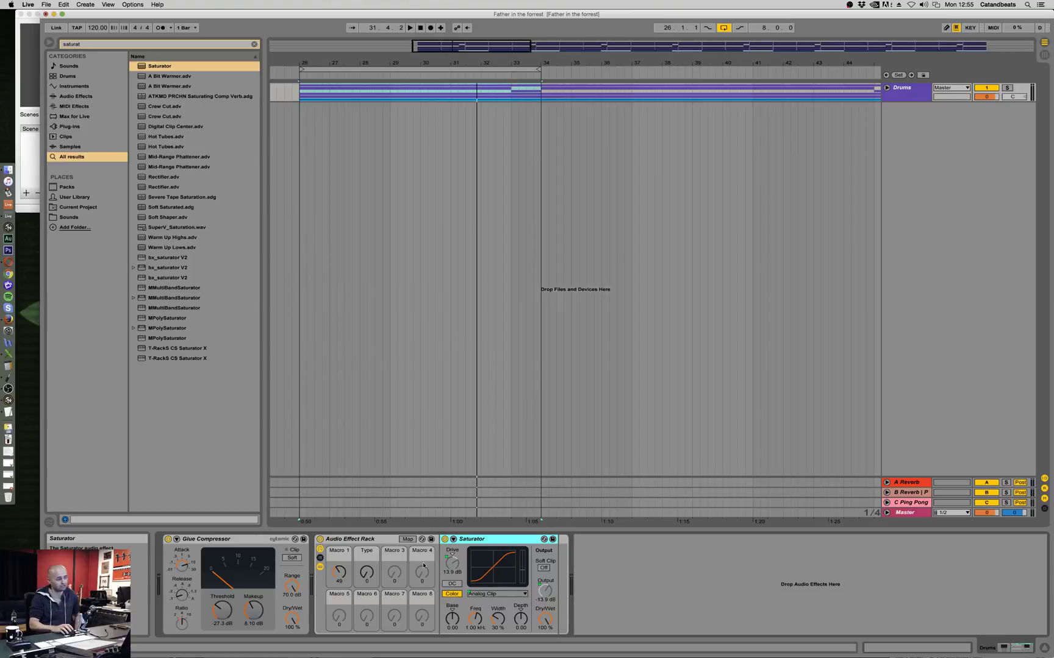
drag(338, 573, 339, 628)
drag(366, 573, 367, 616)
drag(337, 573, 336, 578)
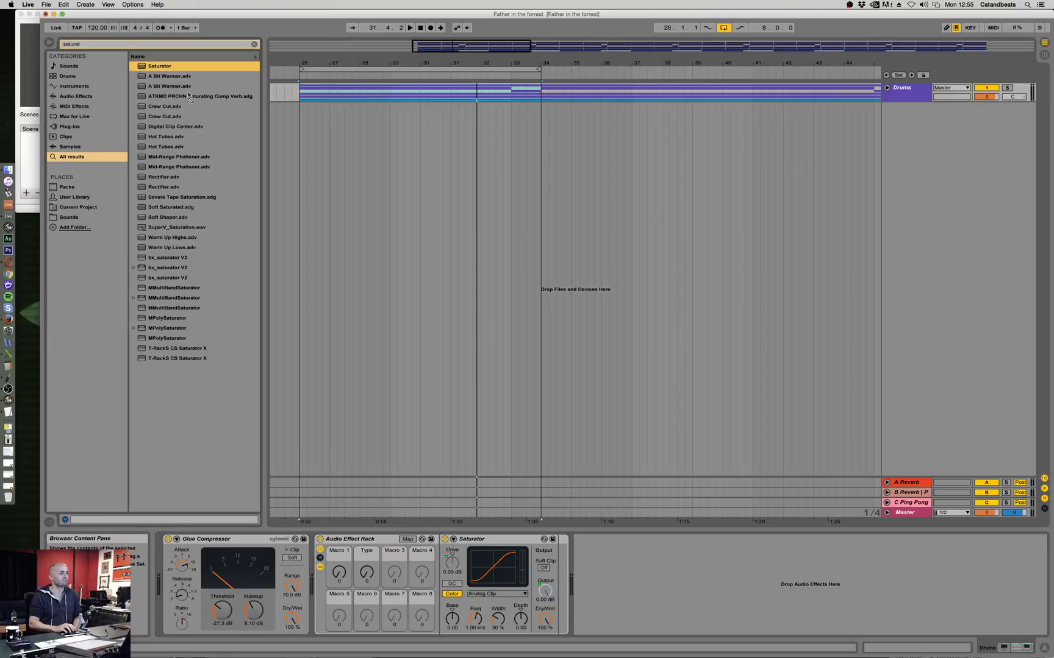
drag(529, 481, 610, 585)
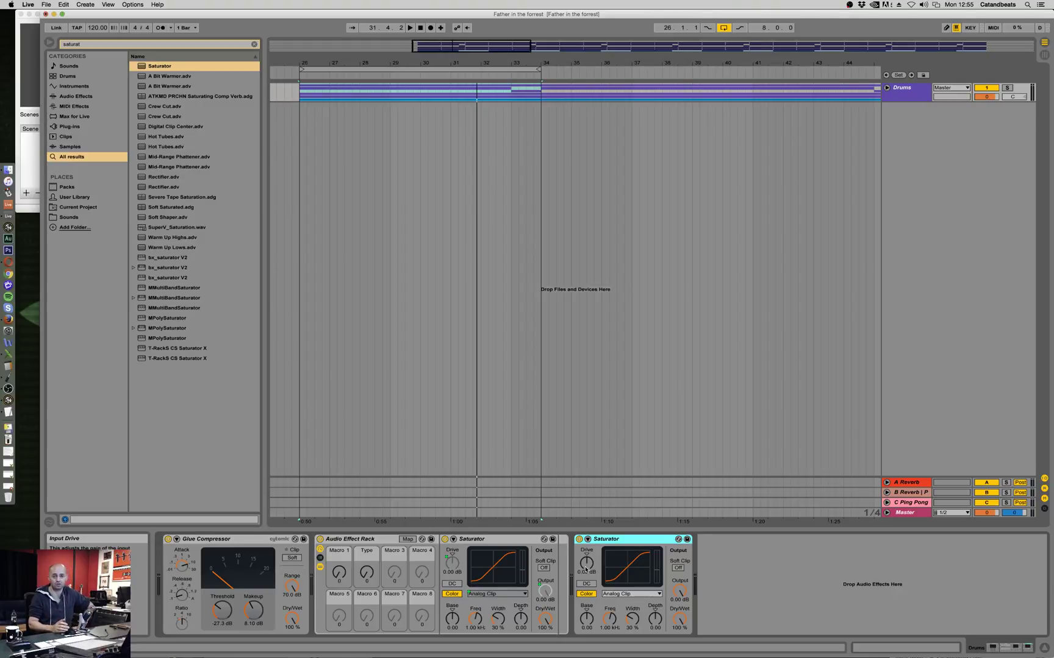
Step: Raise the second Saturator's Drive and lower its Output to about -18.9 dB
drag(586, 562, 586, 557)
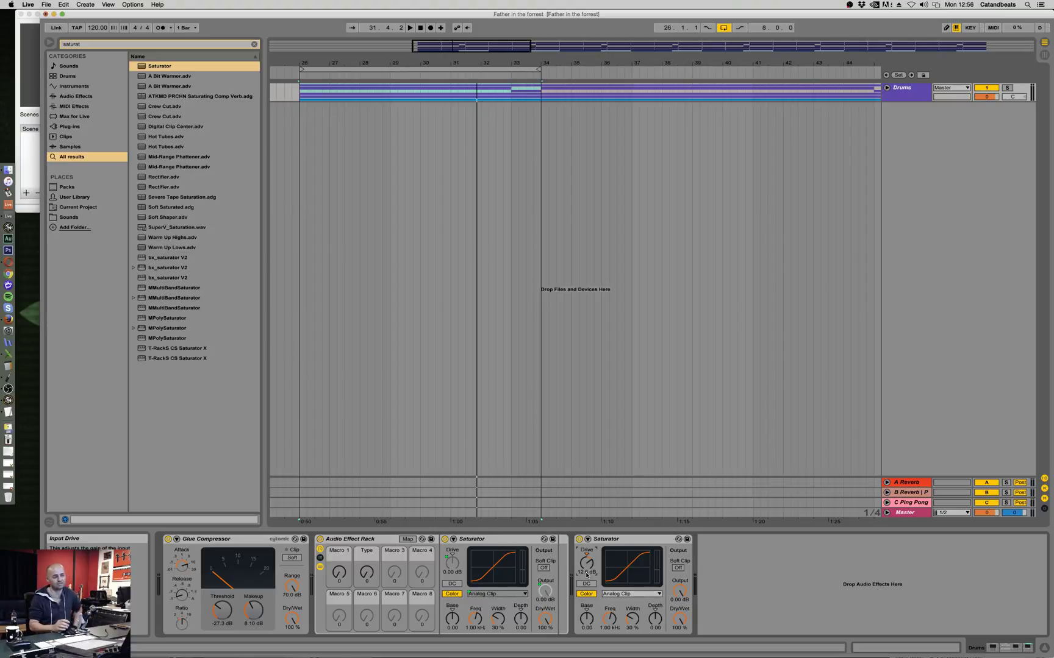
click(611, 542)
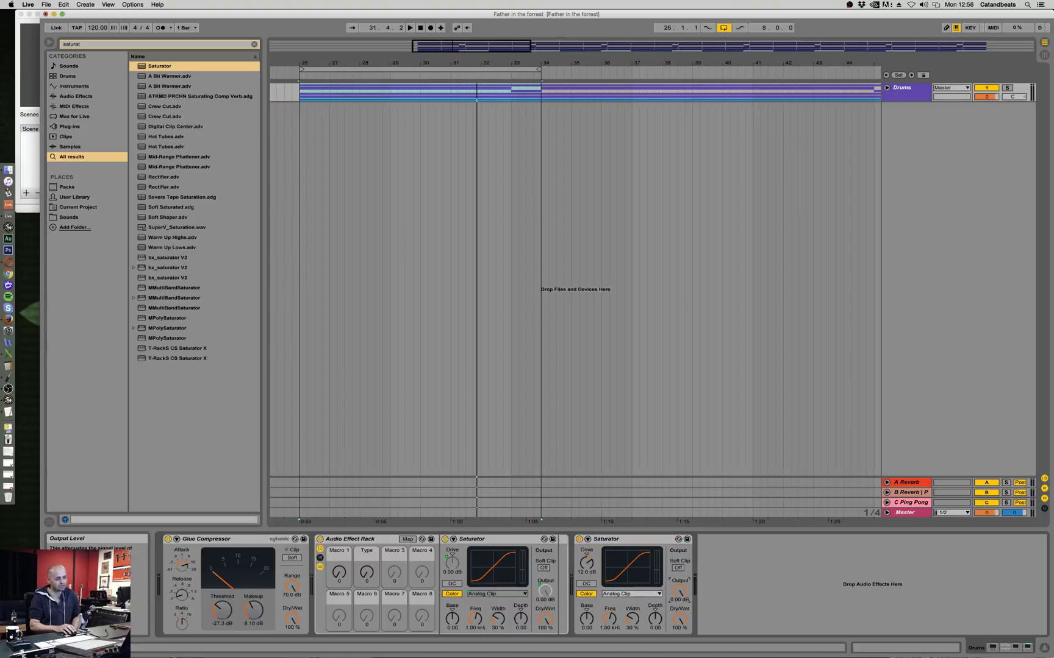
drag(680, 590, 679, 603)
drag(586, 570, 587, 564)
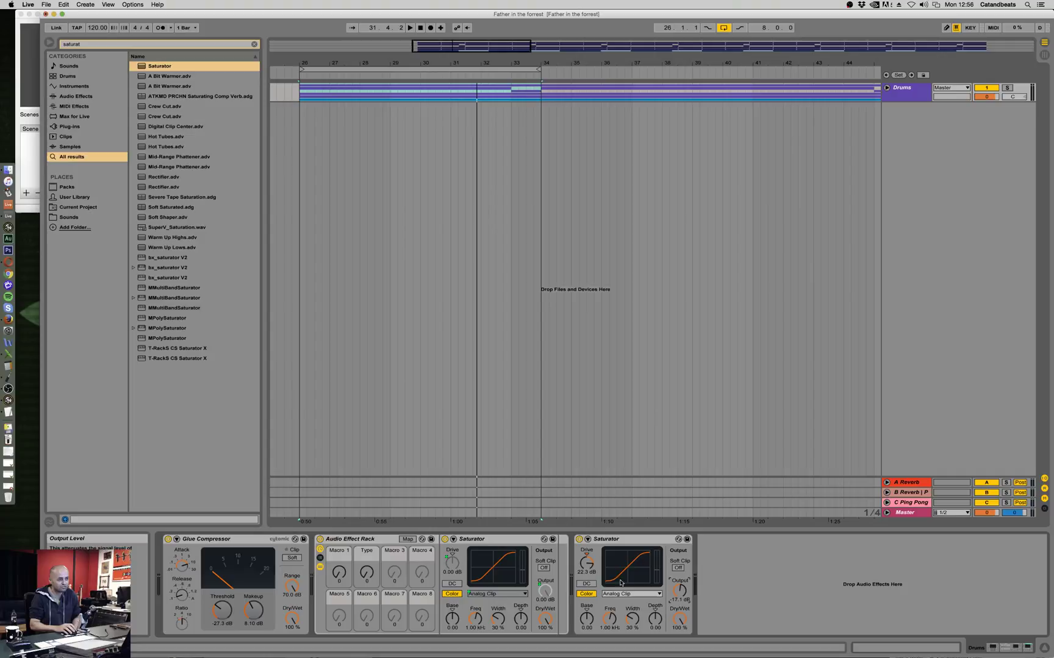
click(587, 563)
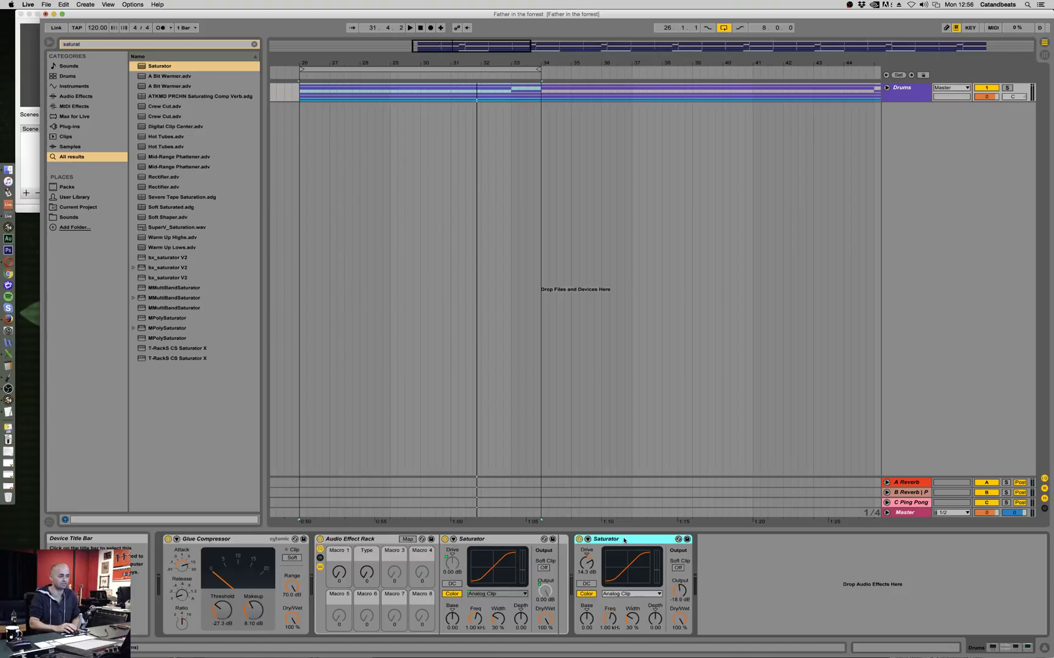
Step: Reset the second Saturator's Drive and Output to their 0 dB defaults
click(587, 564)
key(Delete)
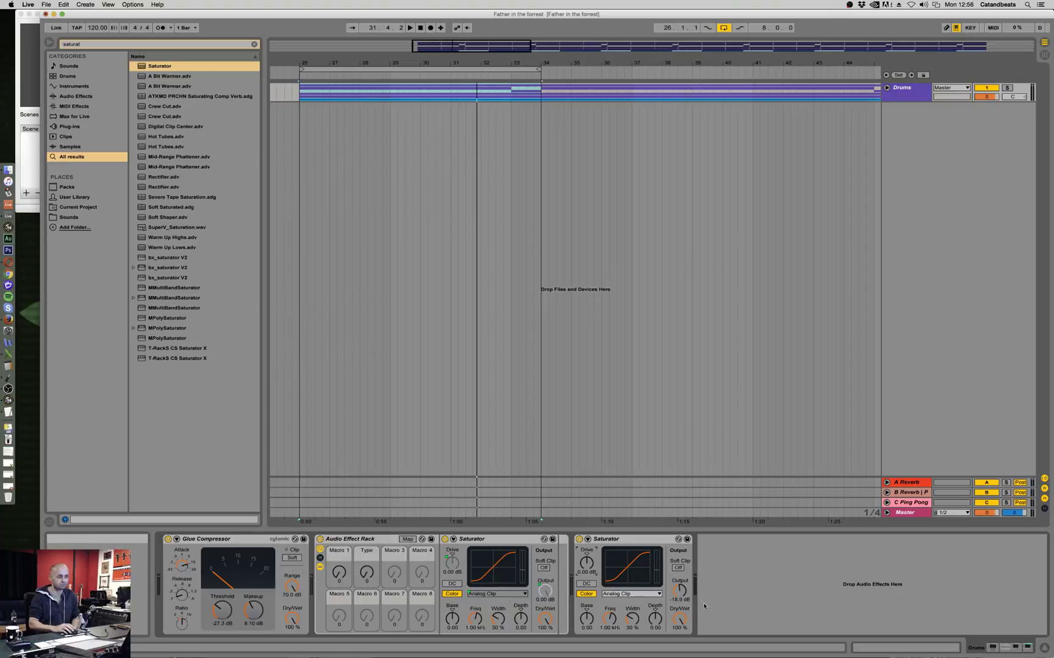
click(678, 590)
key(Delete)
Step: Group the second Saturator into a new Audio Effect Rack and show its macros
click(641, 539)
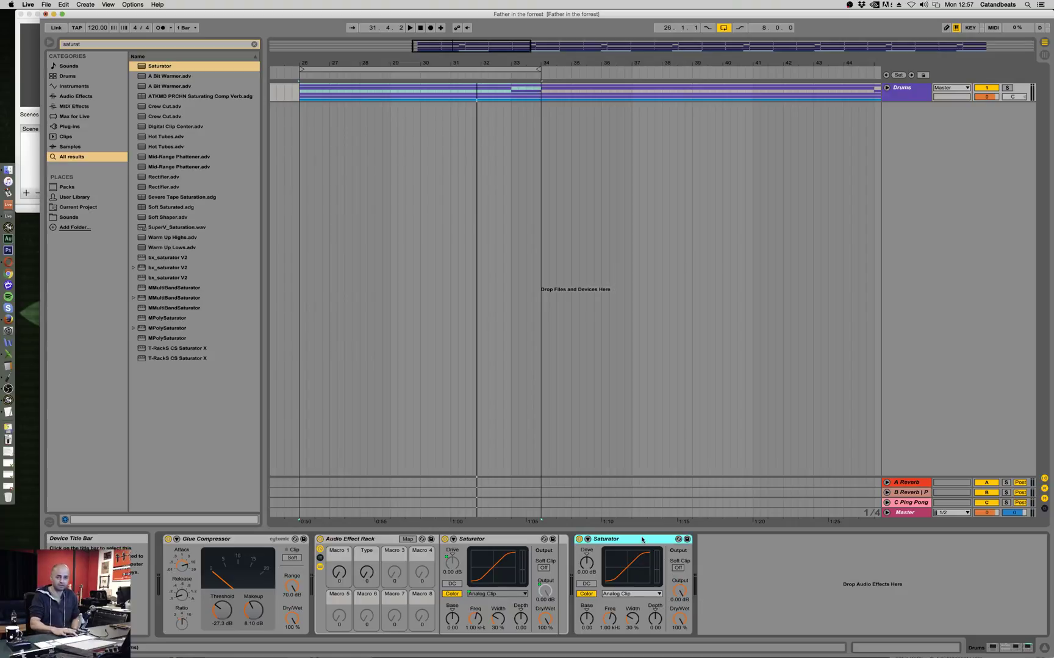
right_click(641, 539)
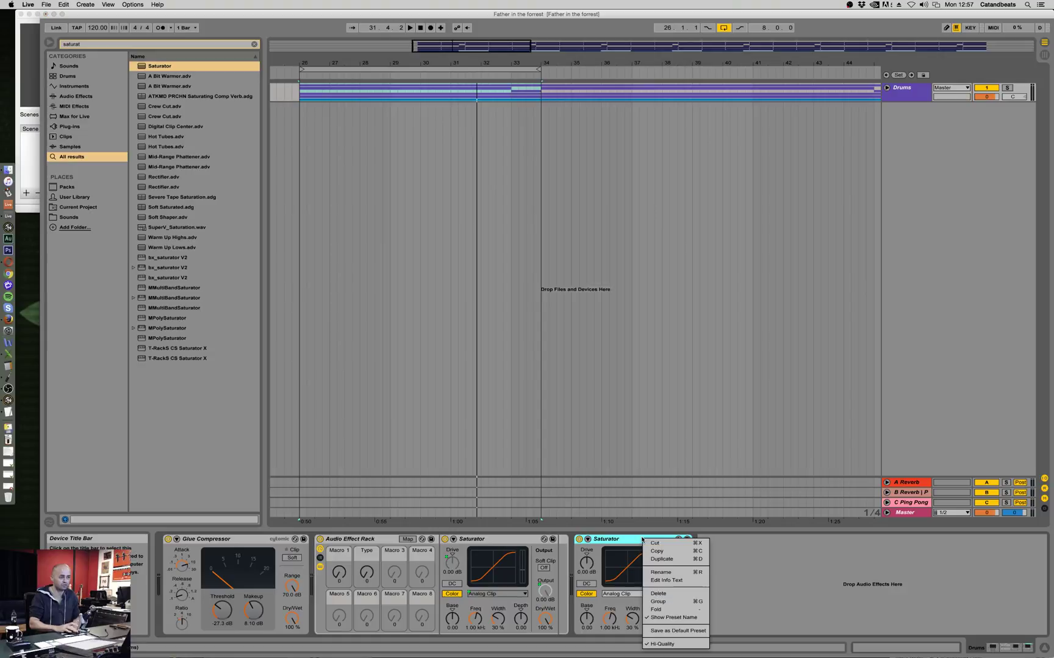
click(695, 601)
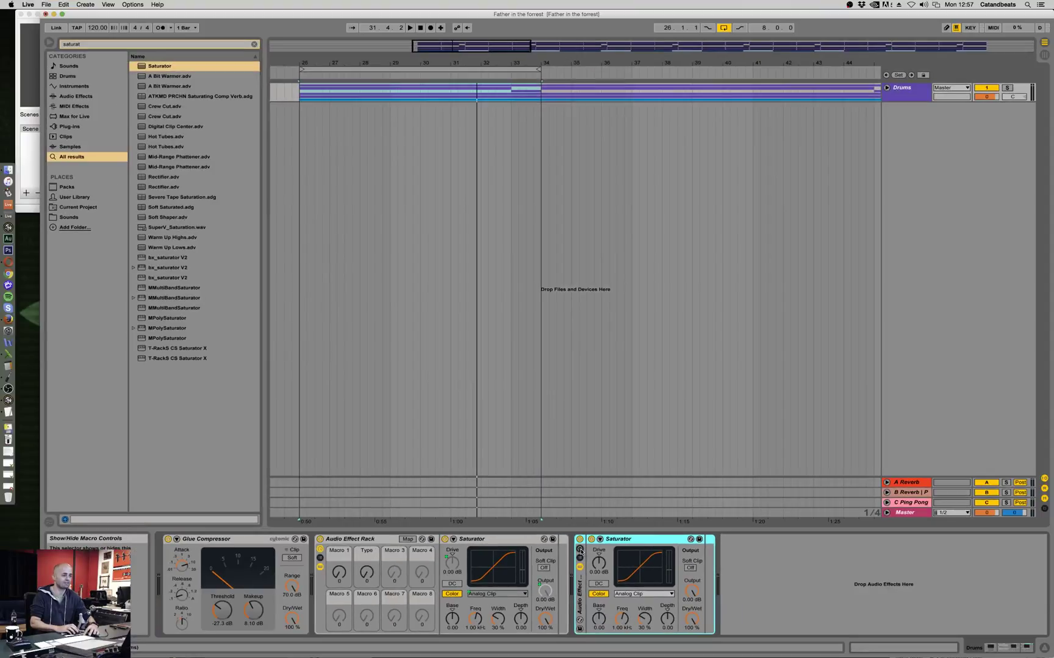
click(580, 551)
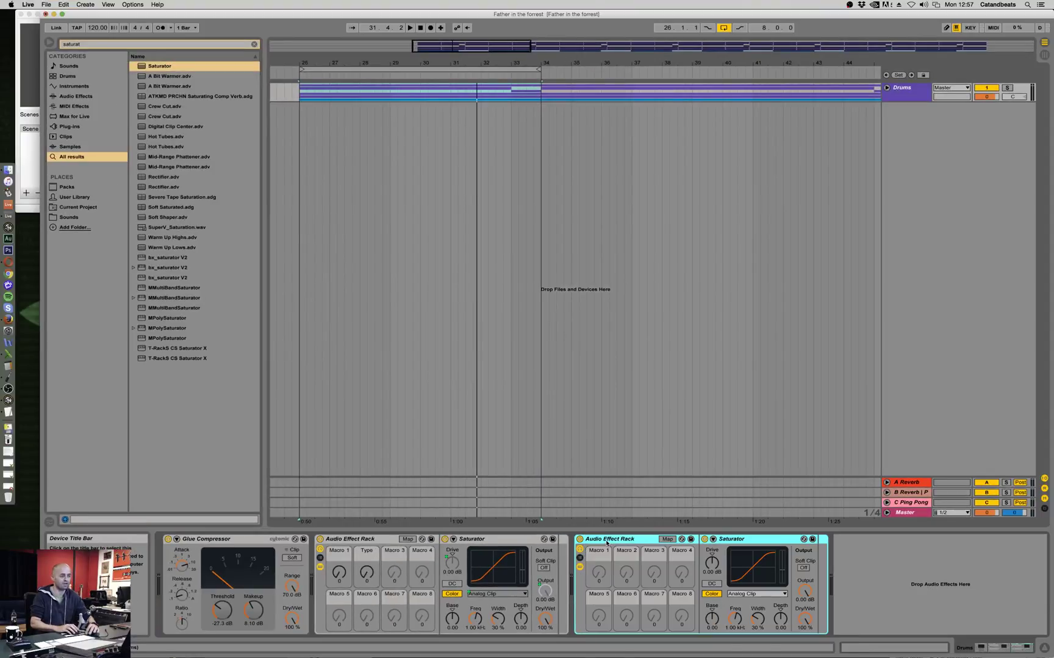
Step: Delete the old rack and rename the new rack 'Whatever you want'
click(341, 538)
key(Delete)
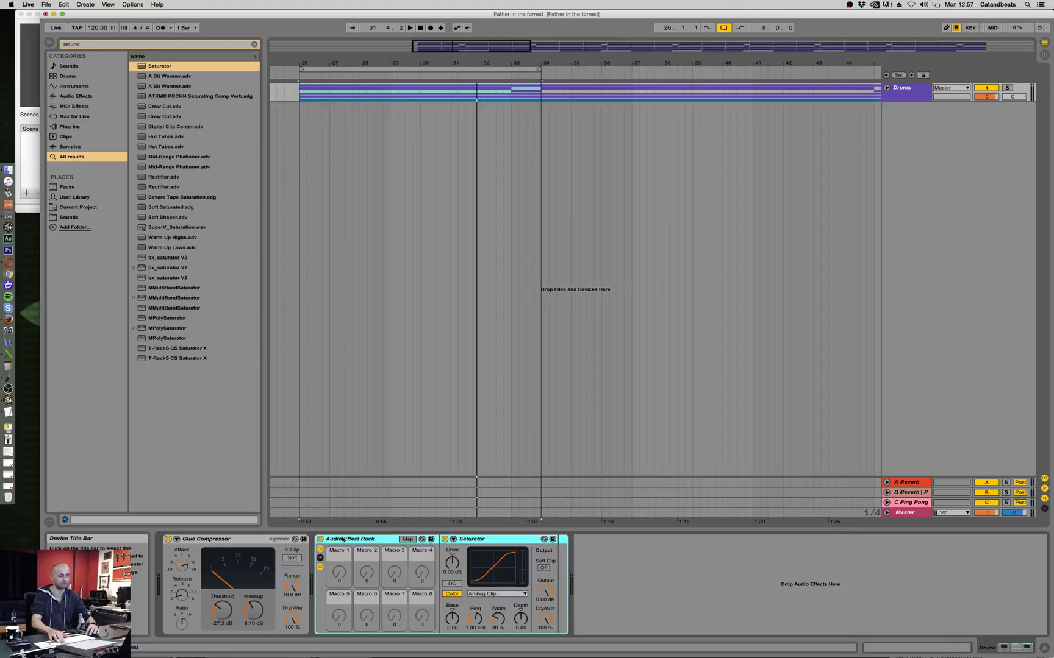
key(super+r)
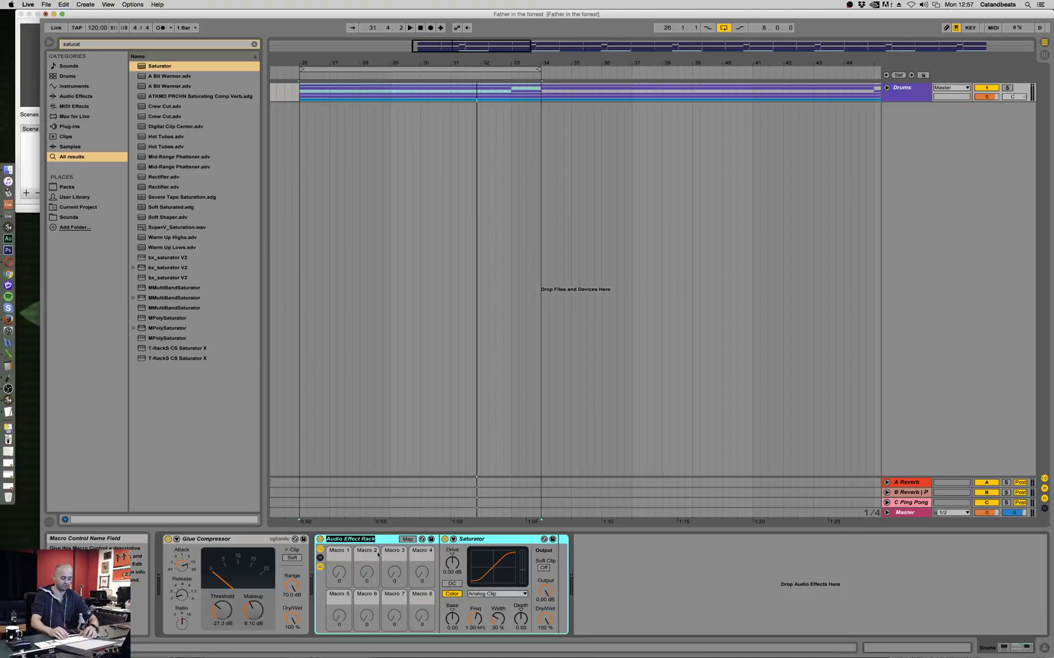
text(Wha)
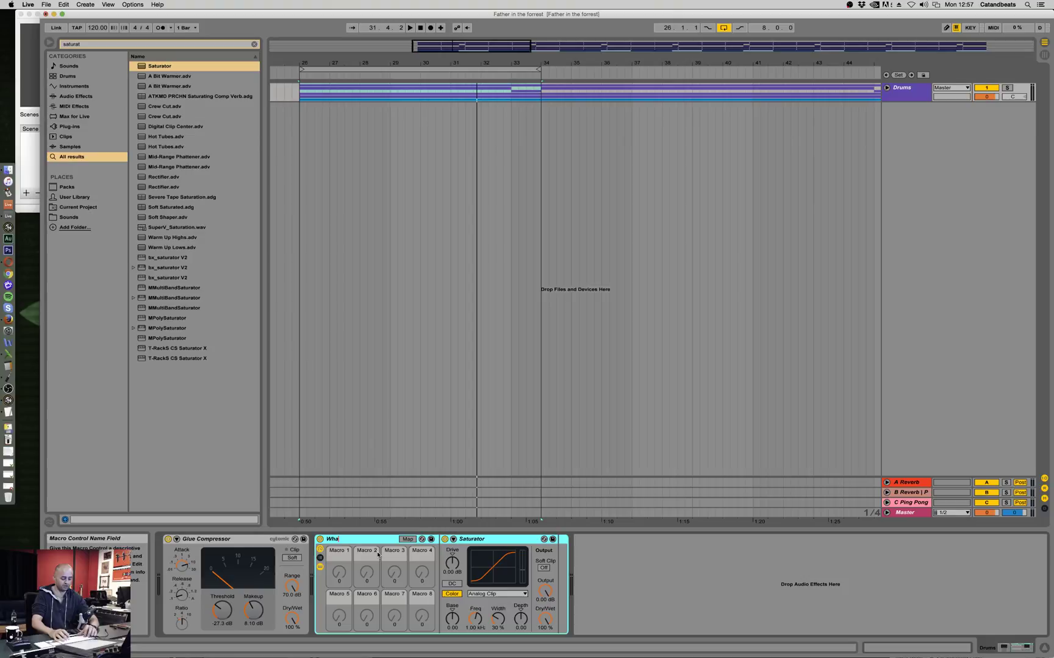
text(tever you want)
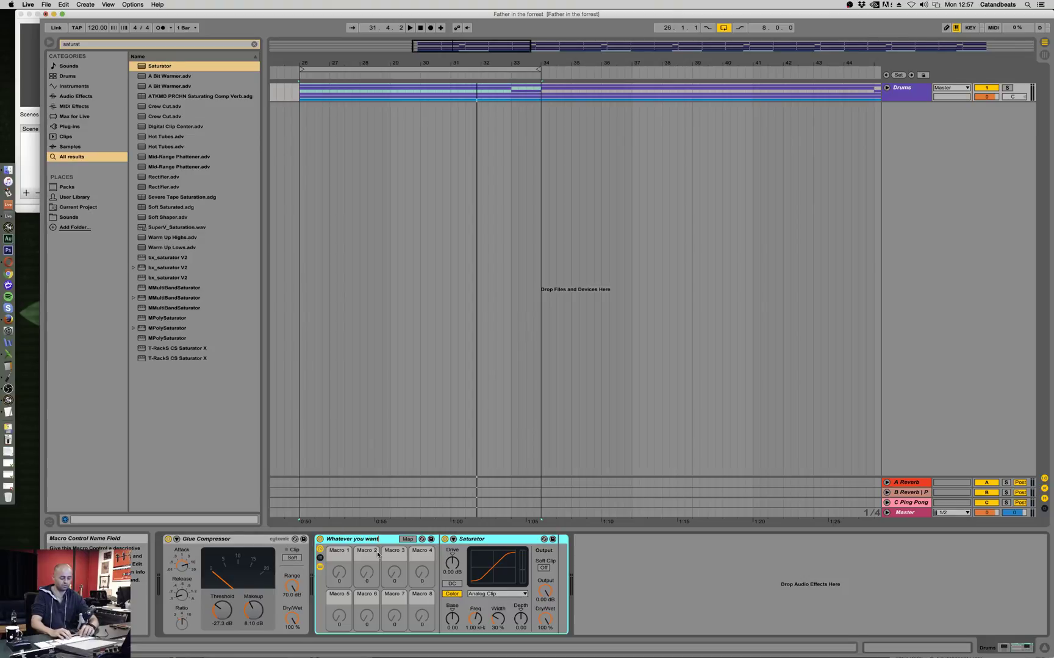
key(Return)
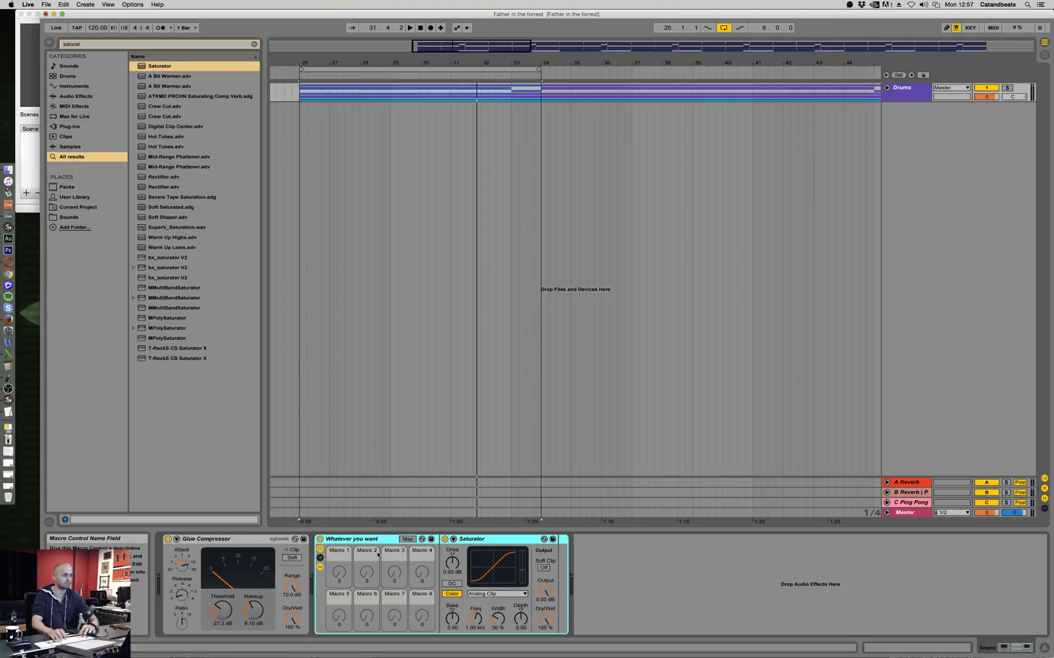
Step: Map the Saturator's Drive and Output parameters to Macro 1
click(407, 539)
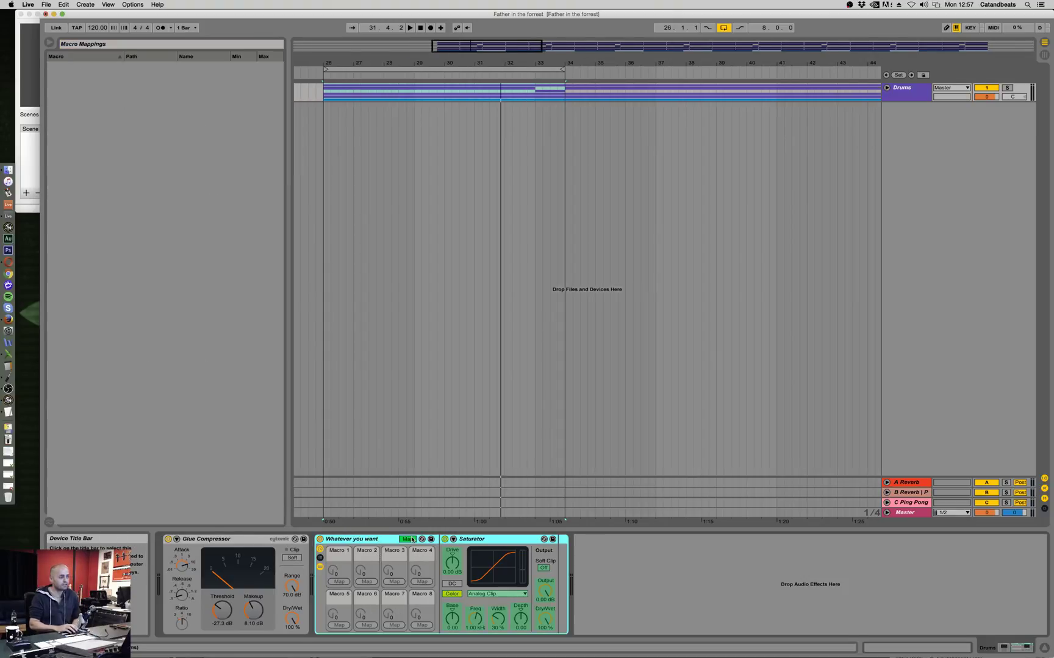
click(453, 564)
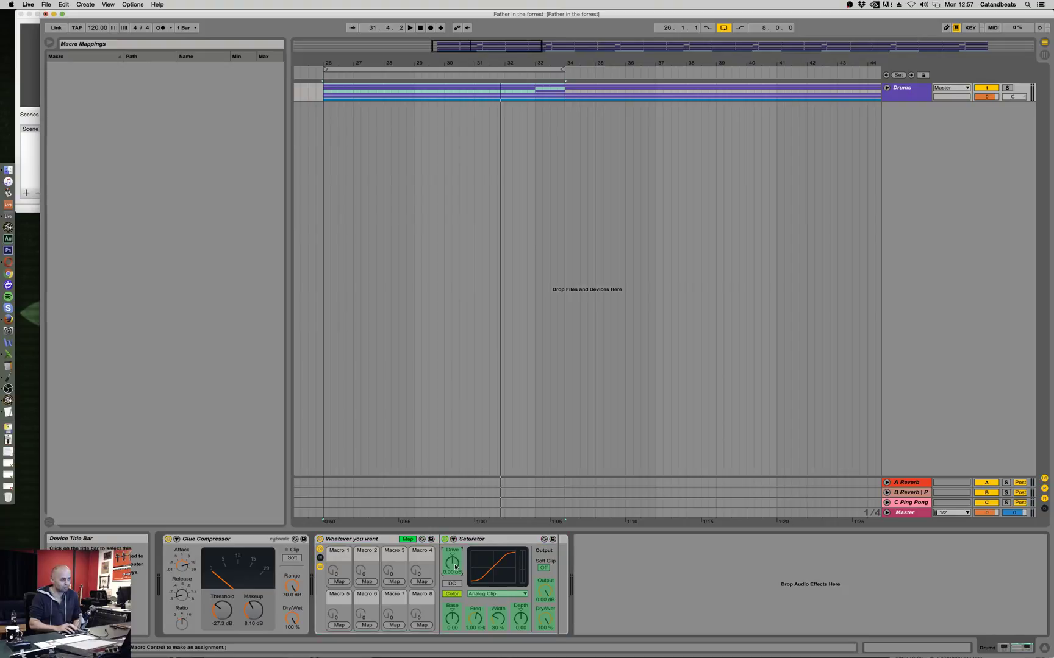
click(344, 584)
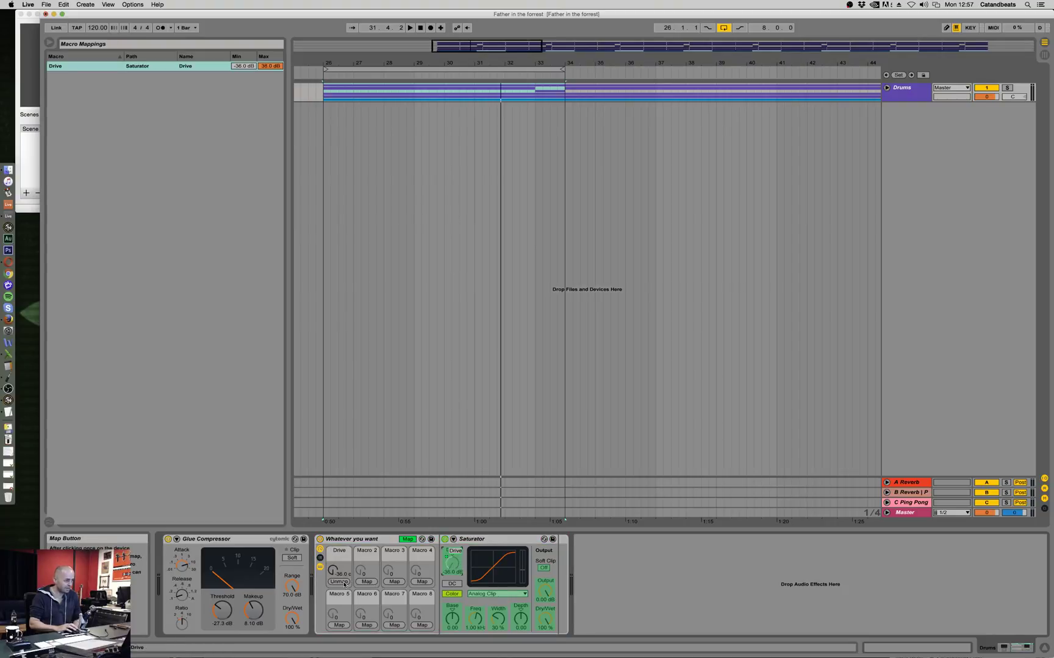
click(544, 591)
click(339, 582)
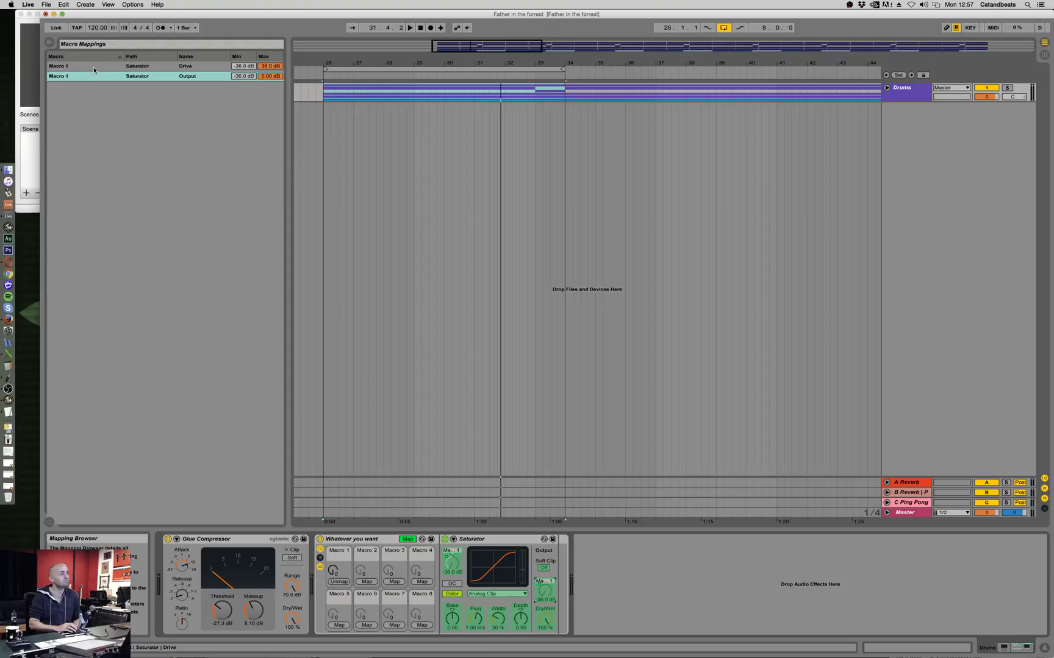
Step: Set the mapping ranges to Drive 0 to 36 dB and Output 0 to -36 dB
click(246, 67)
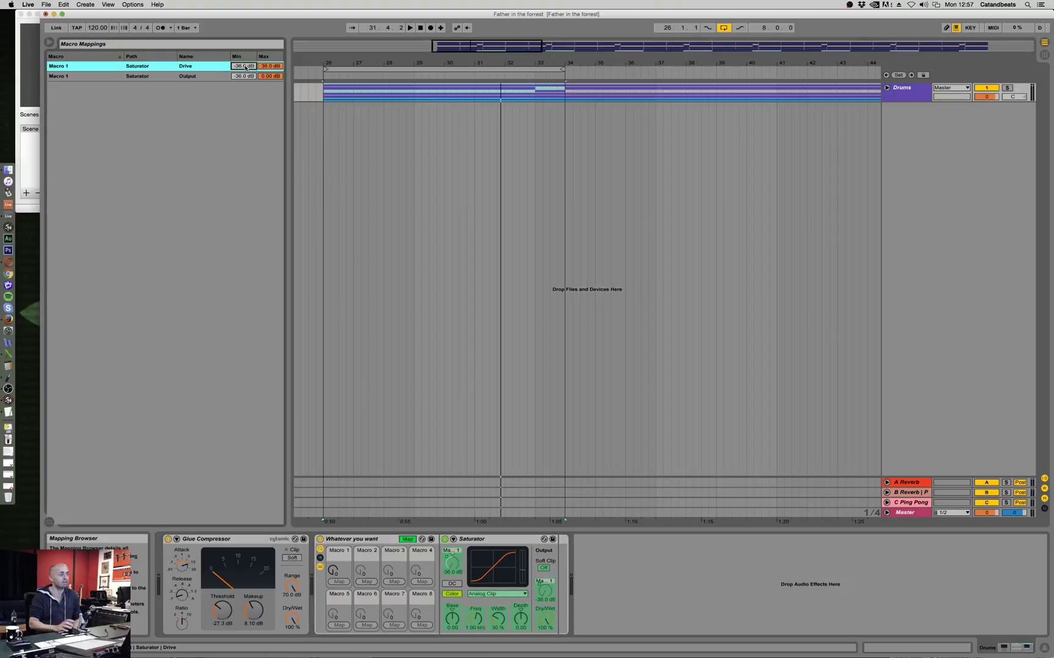
text(0)
key(Return)
click(242, 76)
text(0)
key(Return)
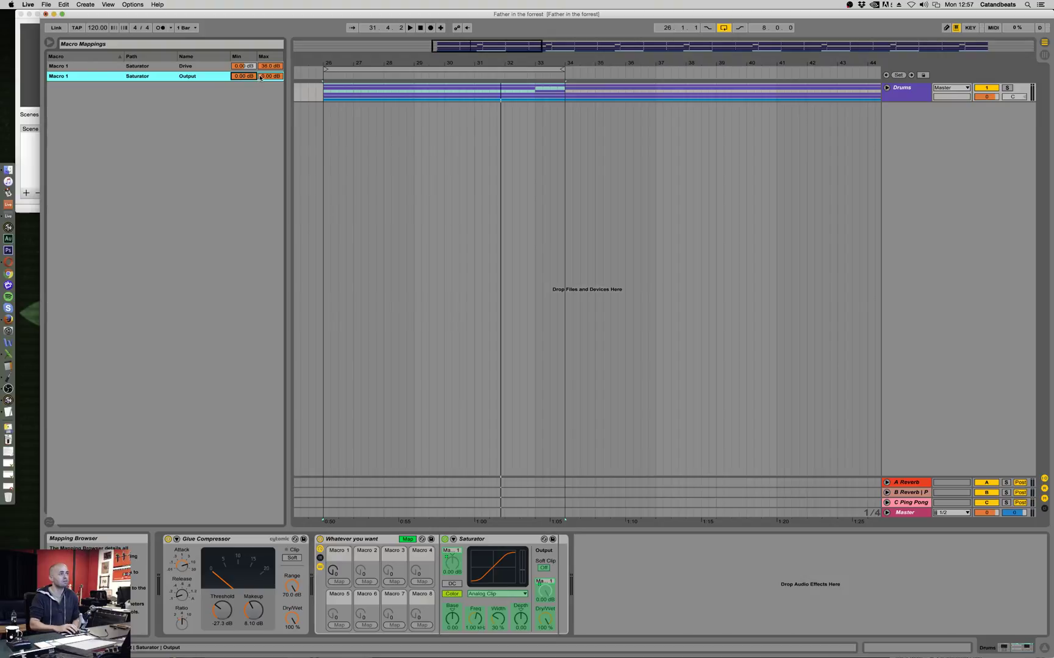
click(269, 76)
key(BackSpace)
key(Return)
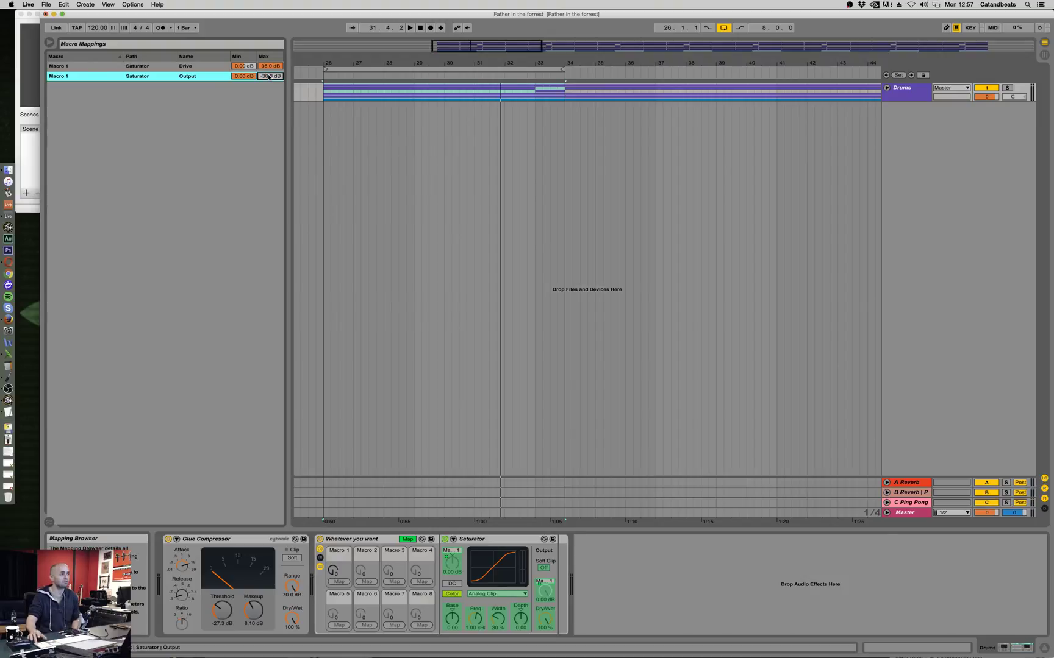
click(407, 539)
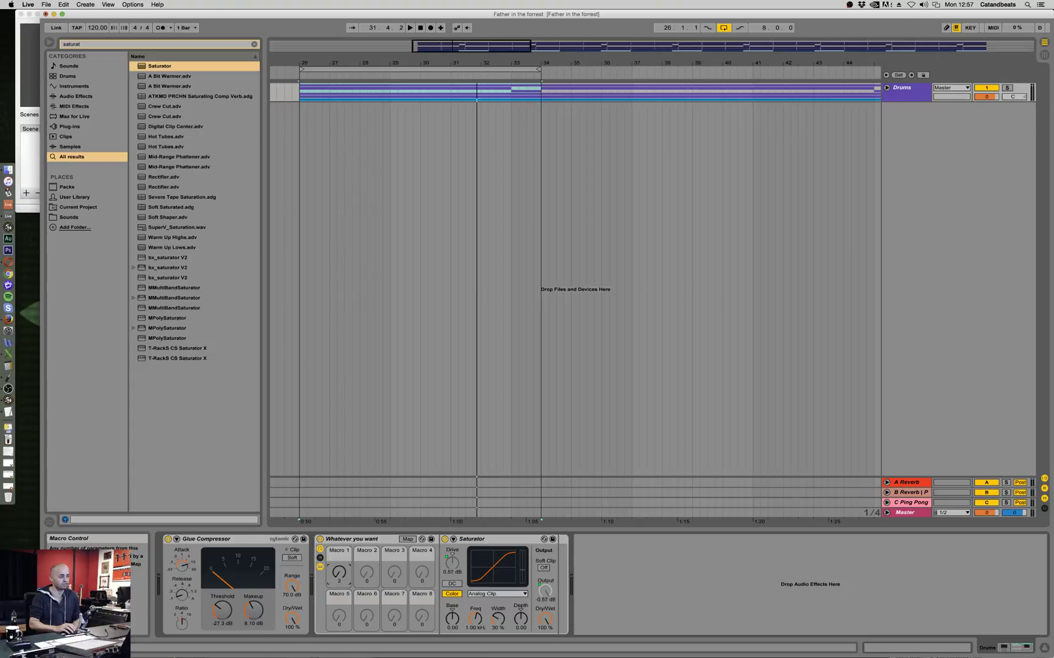
Step: Sweep Macro 1 to hear the drive change, then reset it to zero
drag(339, 572, 339, 578)
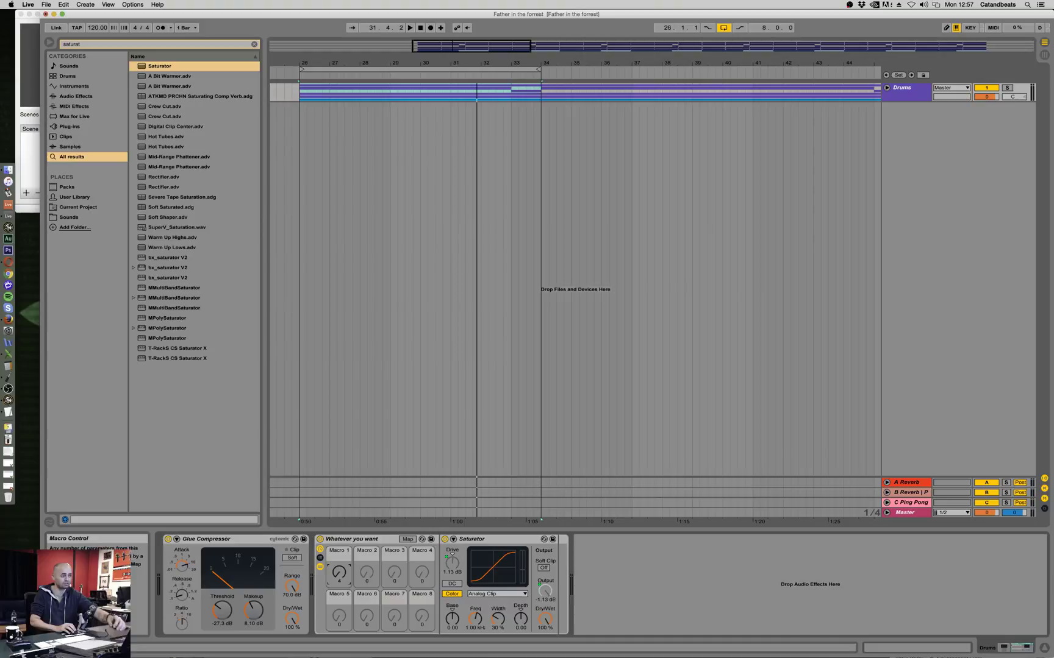
drag(339, 572, 339, 530)
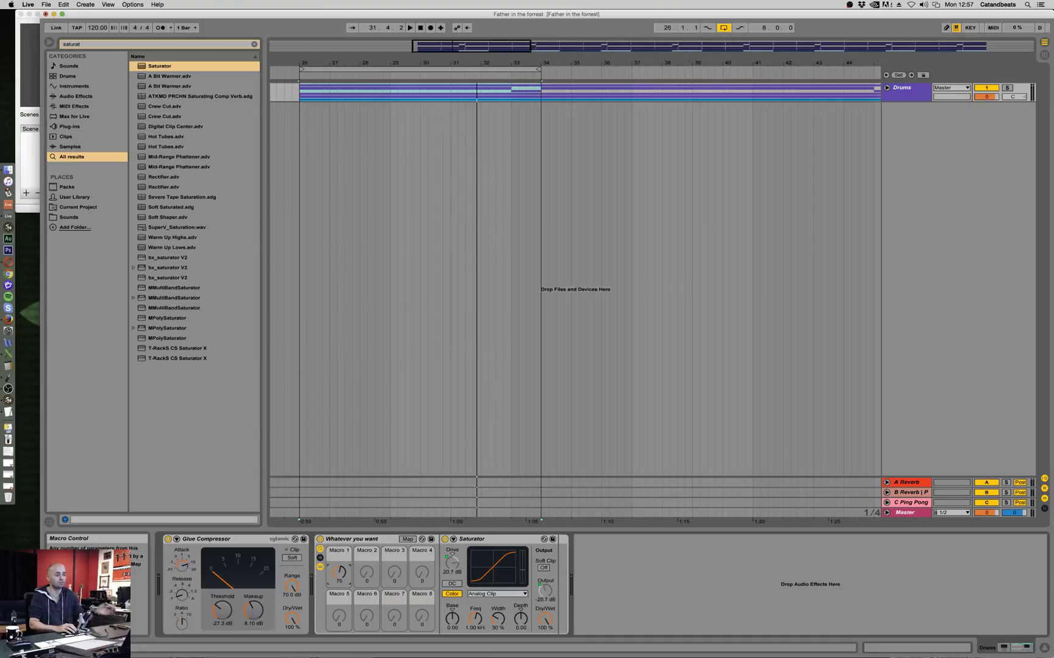
drag(339, 572, 339, 539)
key(Delete)
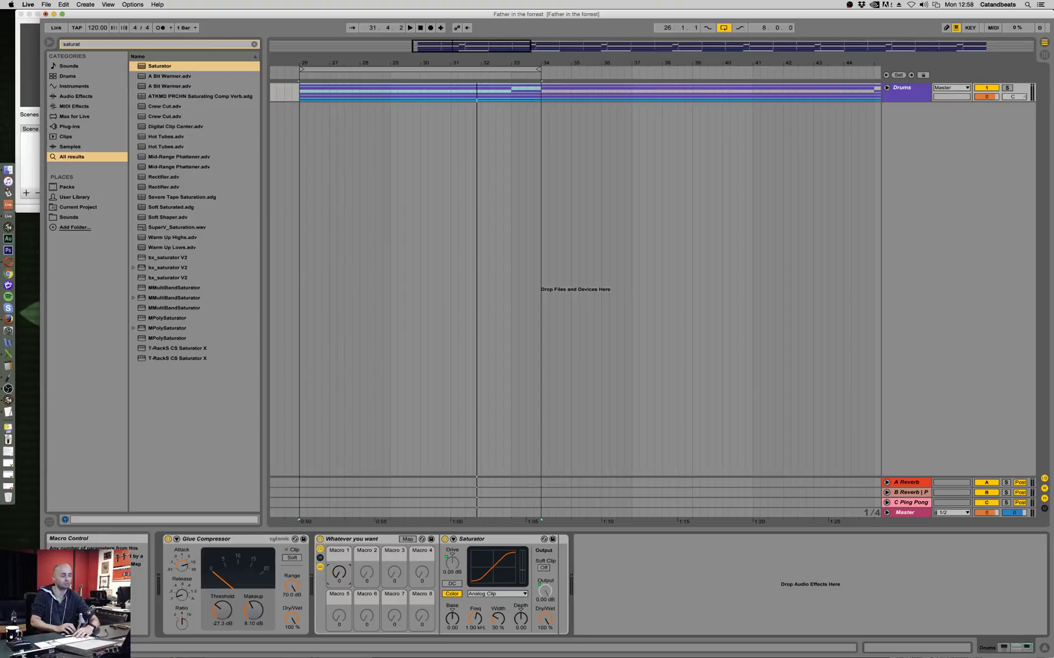
Step: Play the drums briefly and review the Saturator curve Type options, keeping Analog Clip
key(space)
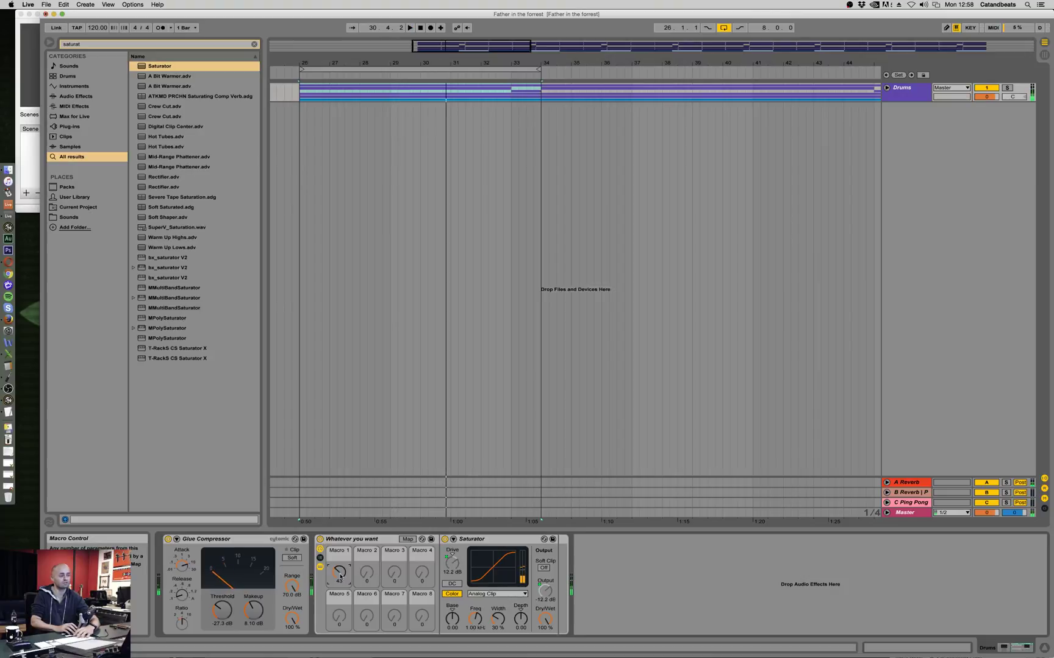
key(space)
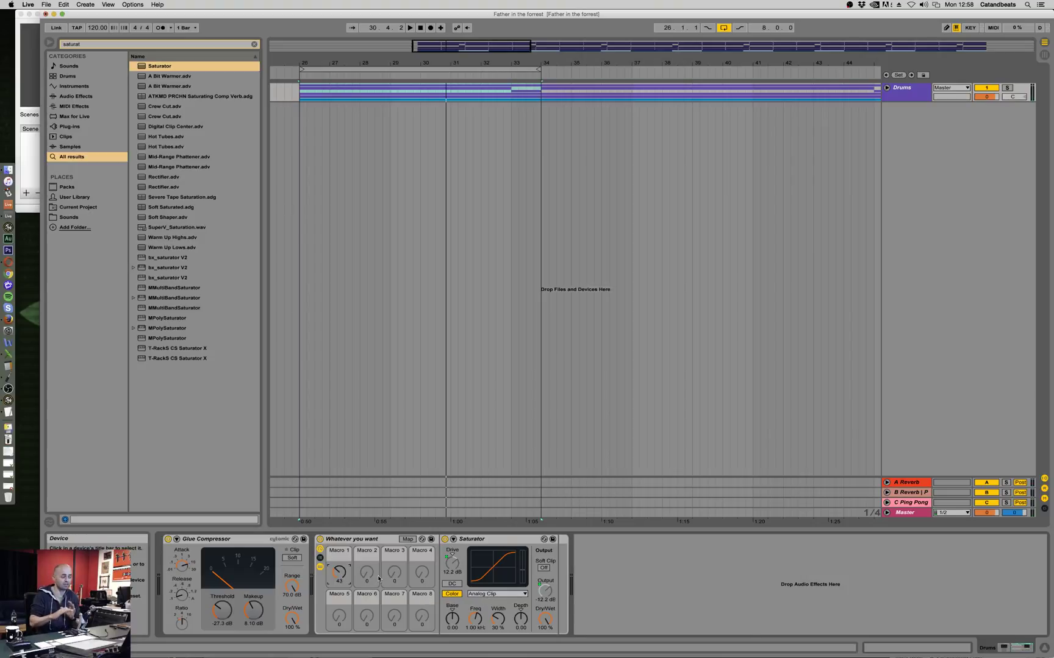
click(493, 594)
click(492, 595)
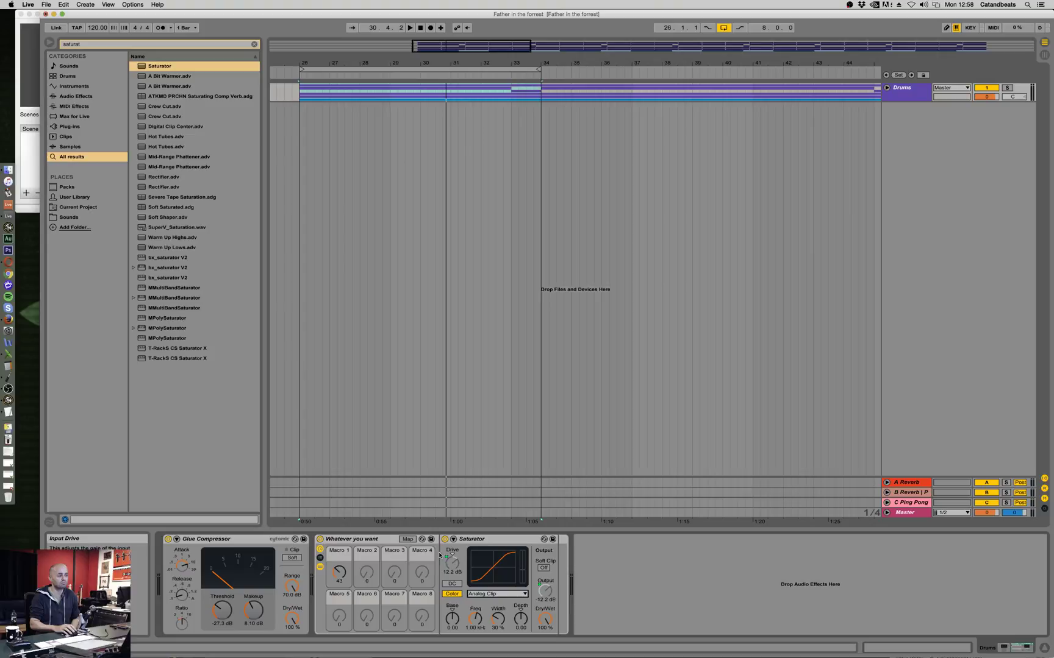
Step: Map the Saturator's curve Type to Macro 2
click(407, 538)
click(490, 596)
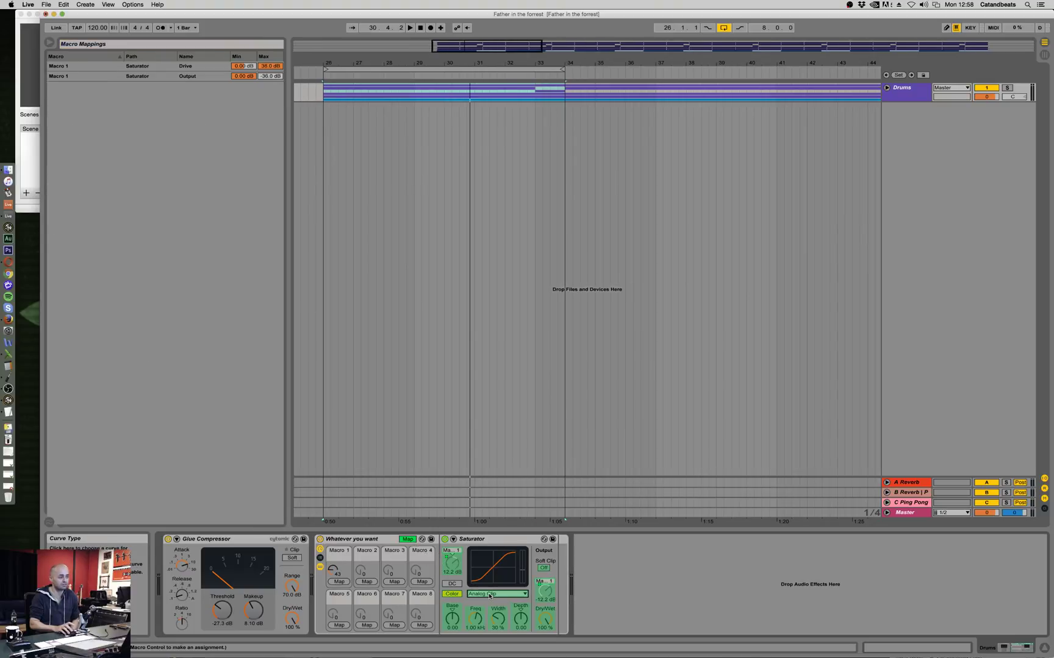
click(366, 582)
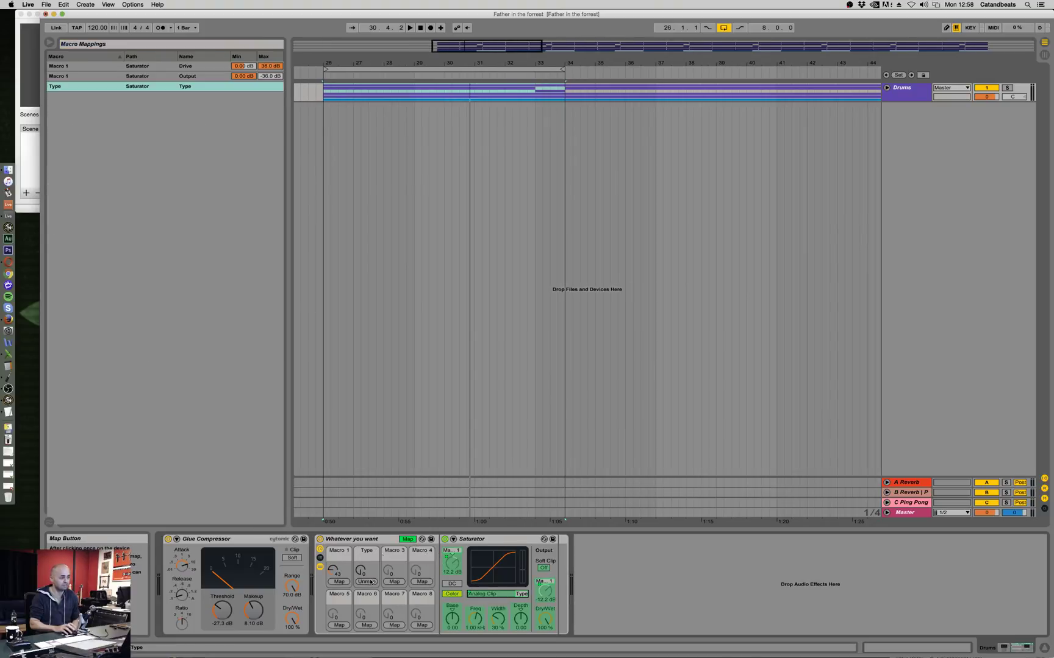
click(408, 539)
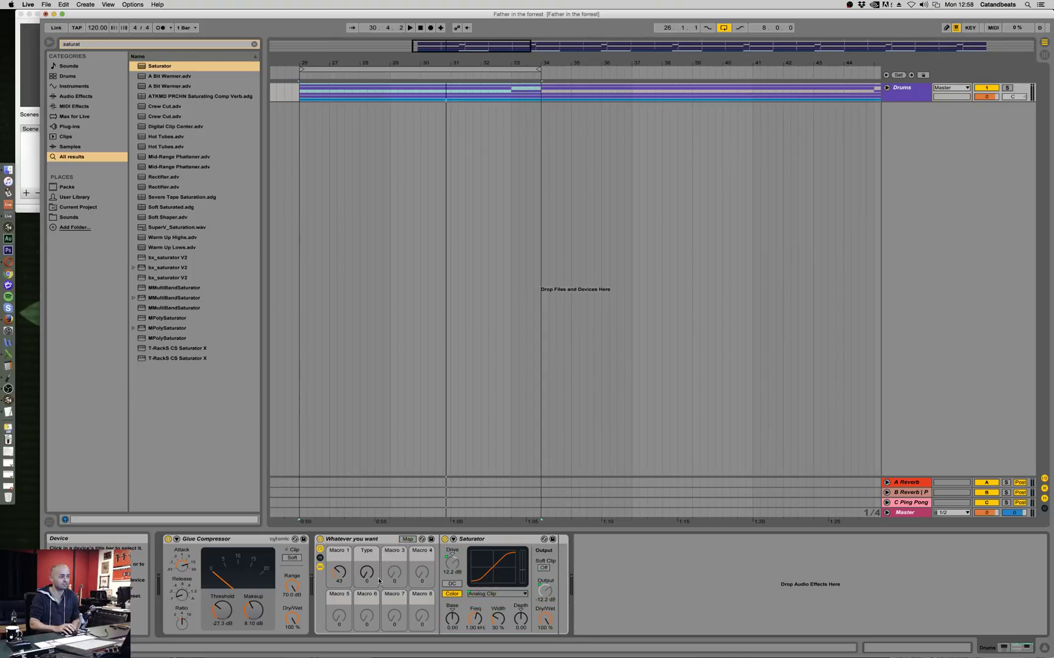
Step: Rename Macro 1 of the rack to 'Saturation'
click(346, 575)
click(337, 550)
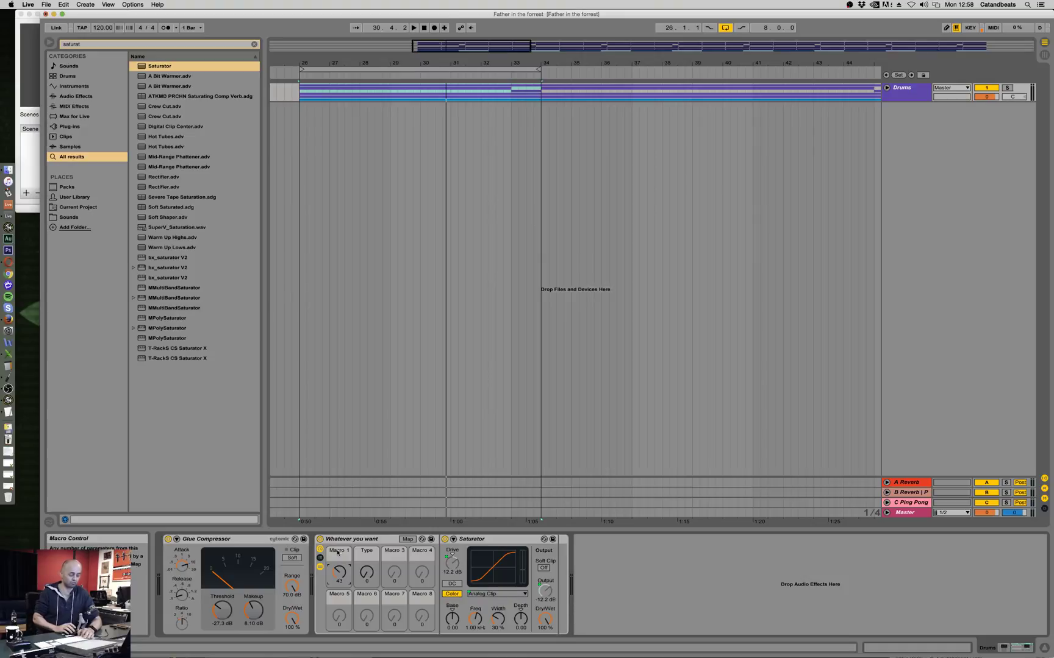
key(super+r)
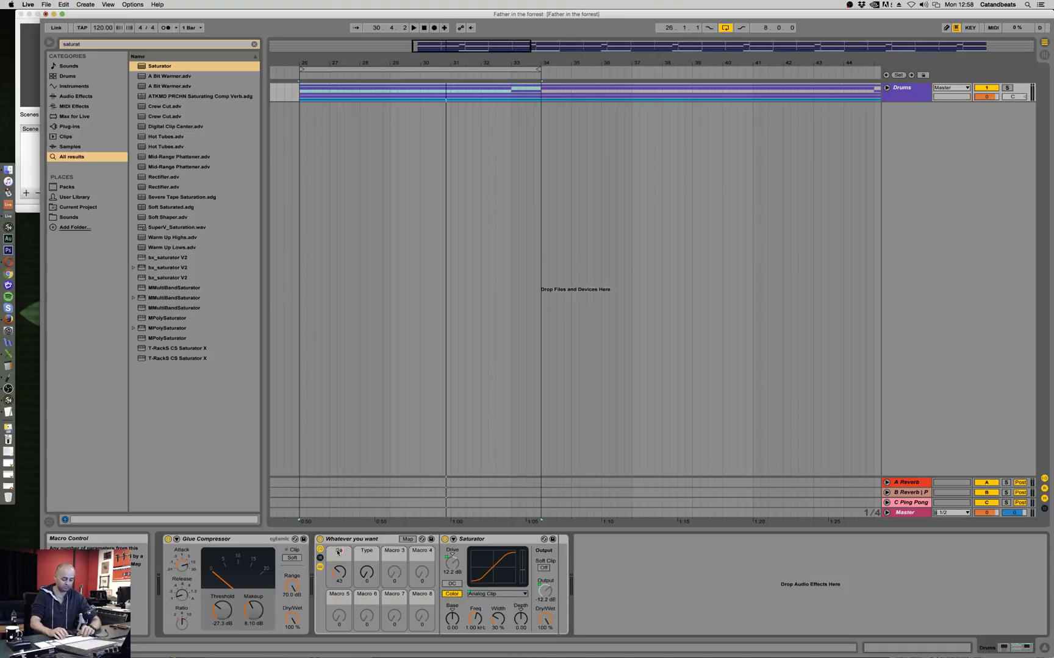
text(Saturation)
key(Return)
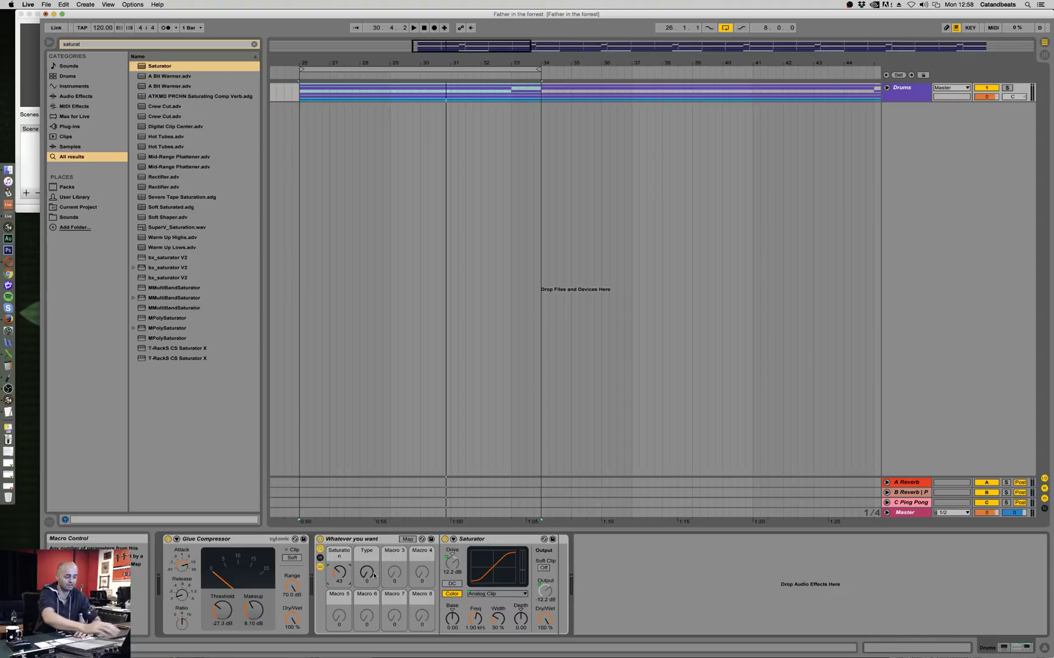
Step: Play the drums while cycling Type through Medium Curve, Hard Curve, Sinoid Fold, Waveshaper, Soft Sine, ending on Analog Clip
key(space)
scroll(374, 575, up, 5)
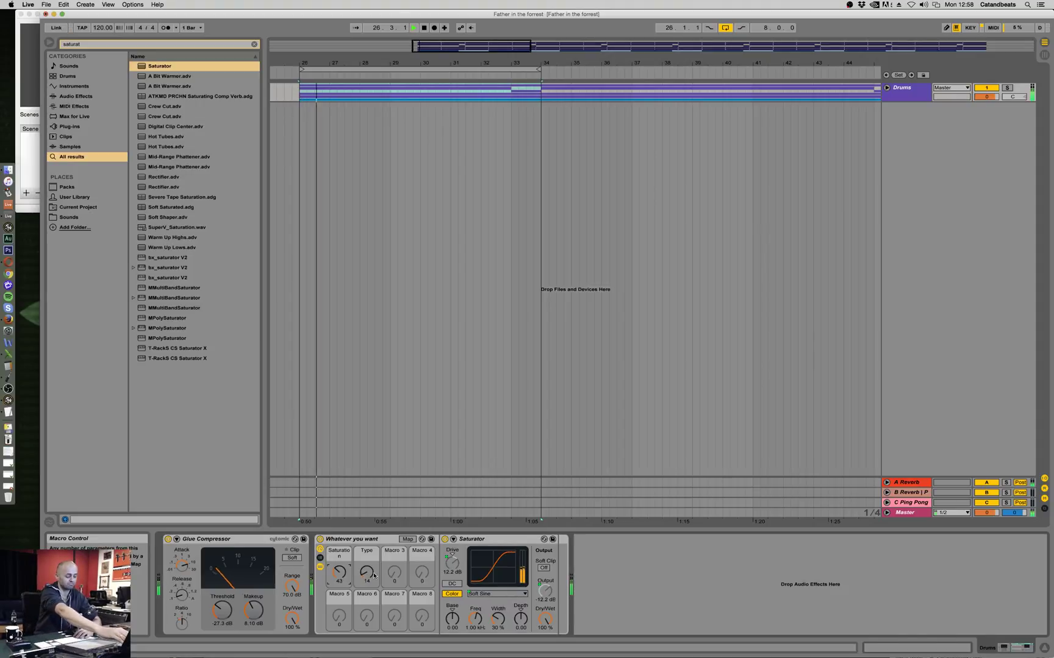
scroll(374, 575, up, 4)
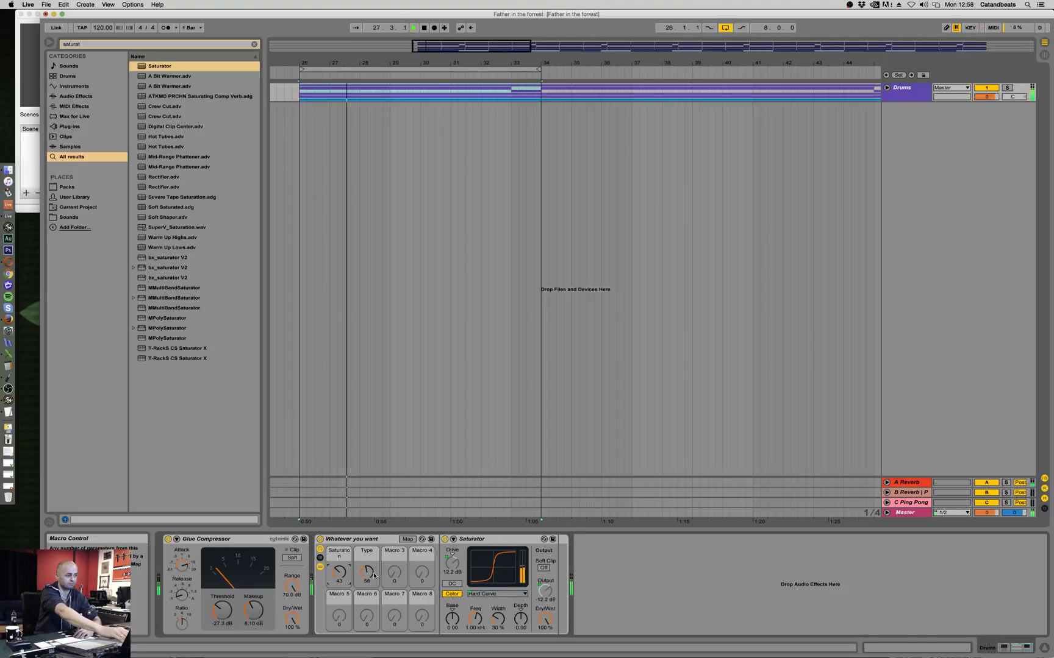
scroll(374, 576, up, 4)
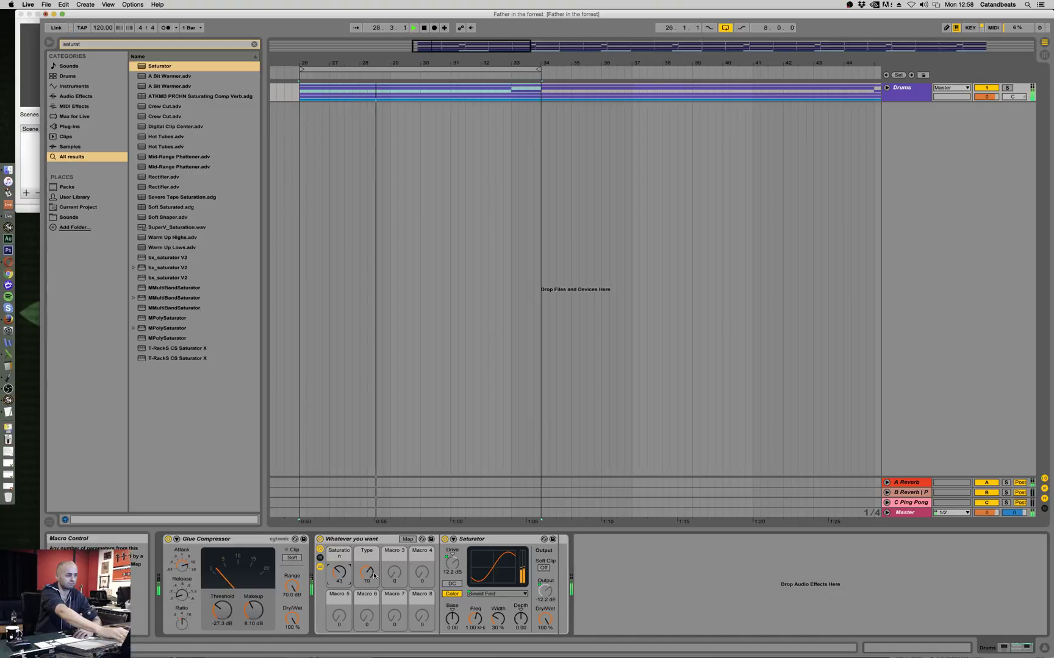
scroll(374, 576, up, 5)
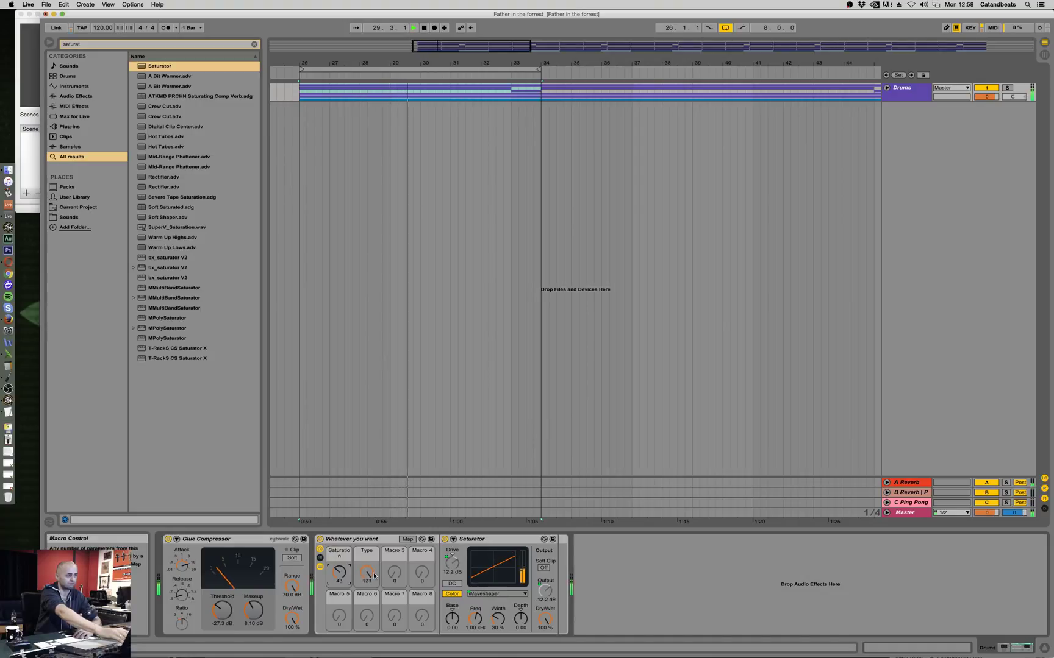
scroll(374, 575, down, 15)
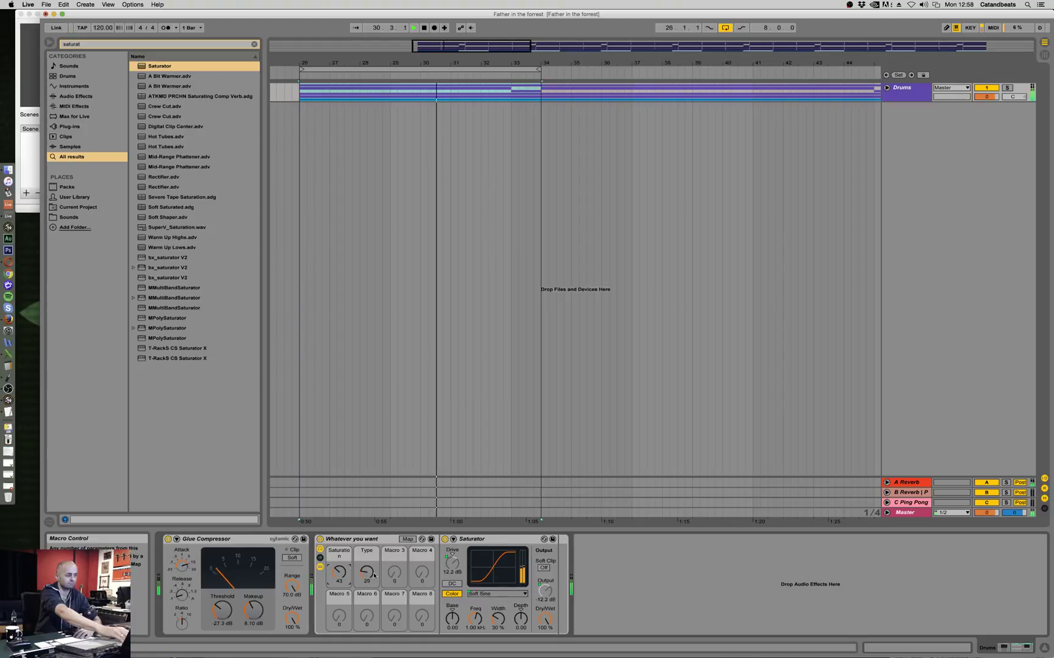
scroll(375, 575, up, 2)
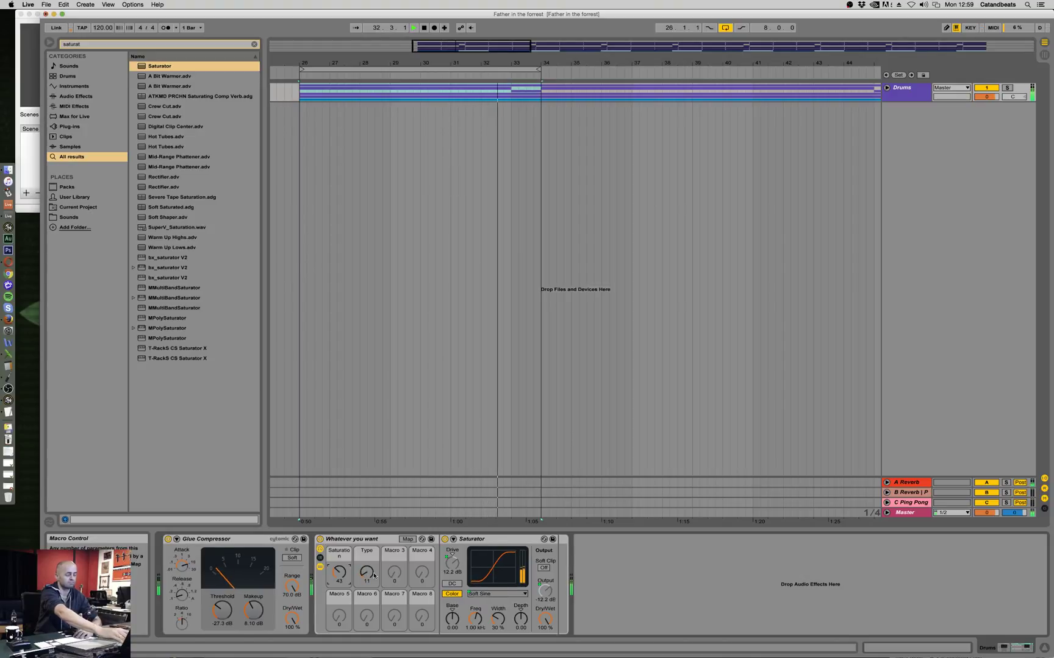
key(space)
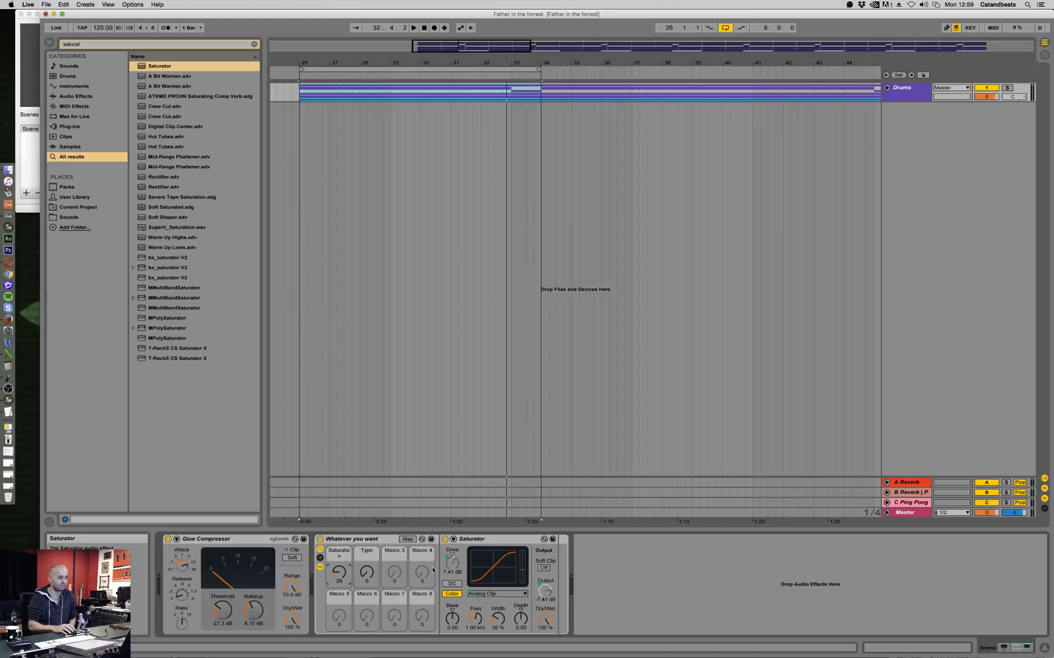
Step: Assign the 1 key to the rack's Device Activator and test the toggle
key(super+k)
click(321, 540)
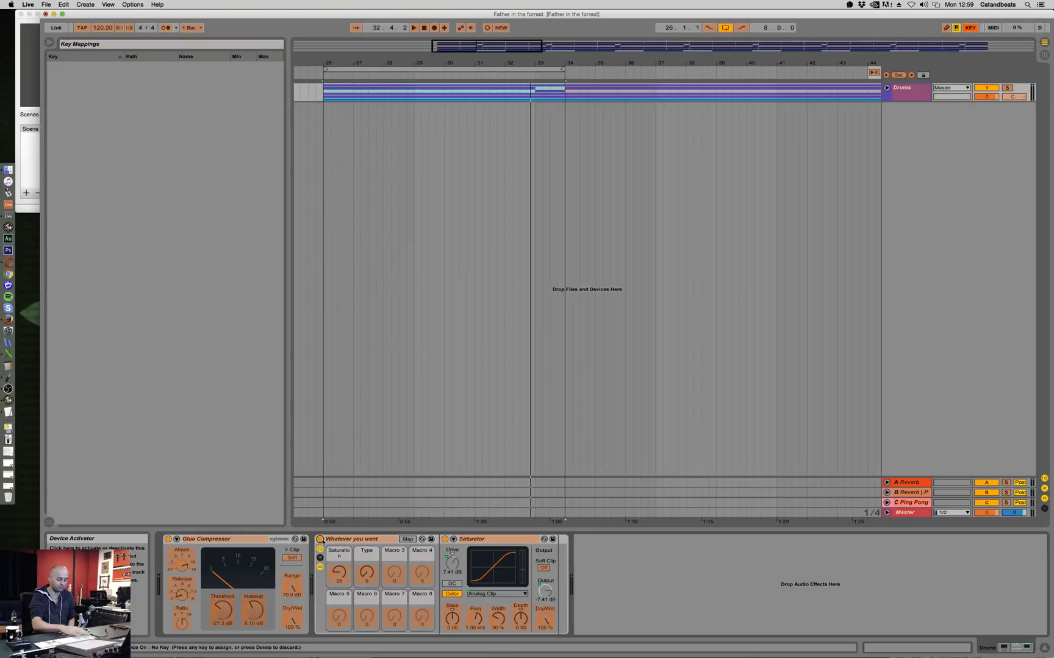
key(1)
key(super+k)
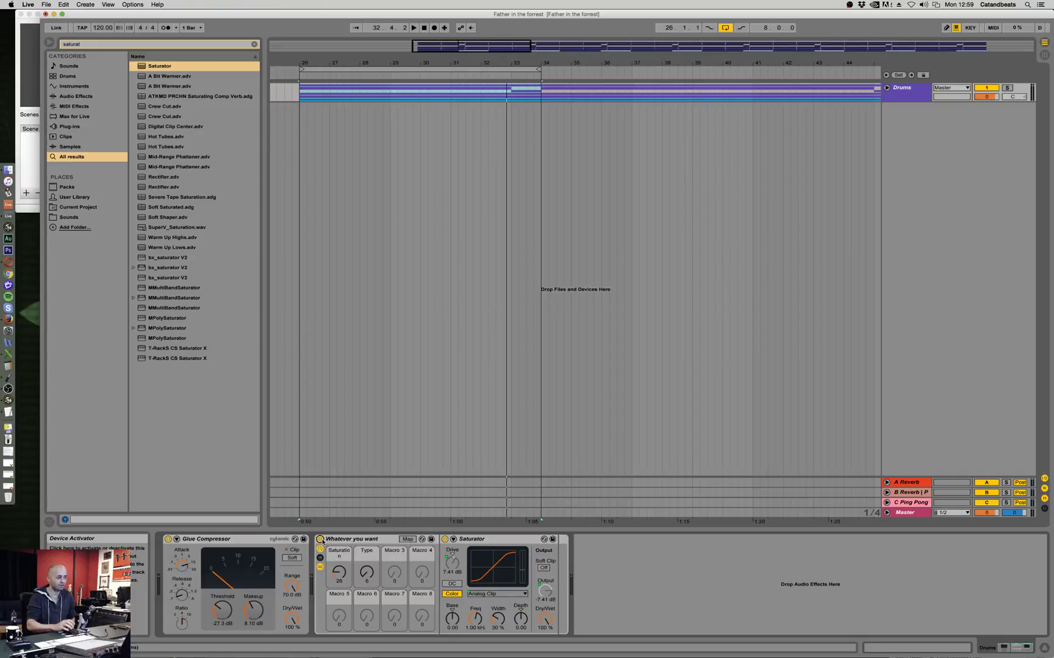
key(1)
key(1)
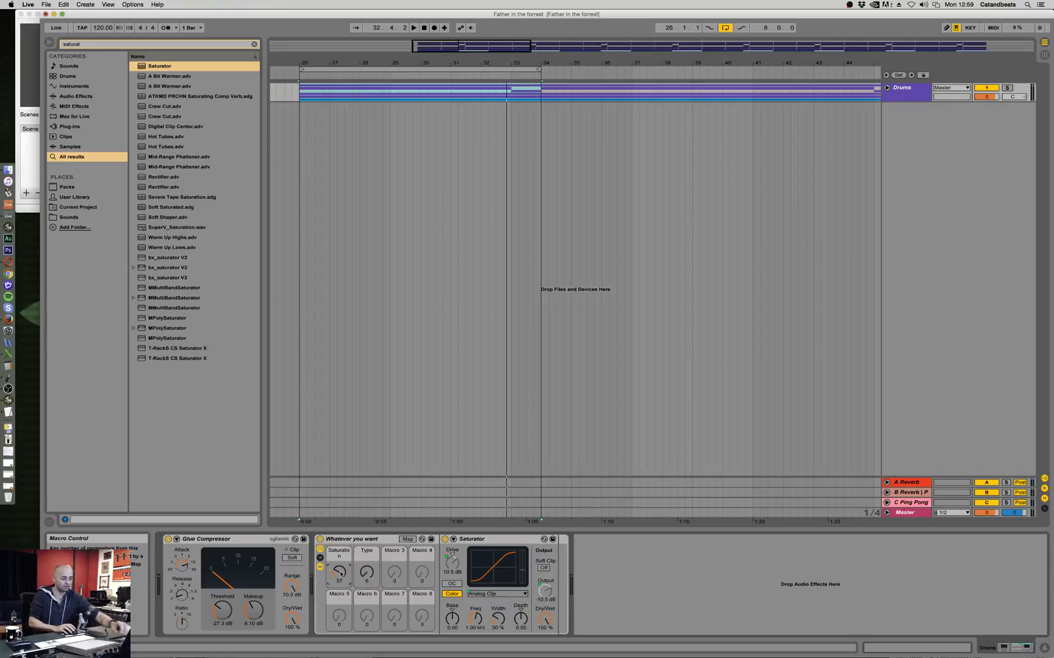
Step: Lower the Saturation macro and start the drums playing
drag(340, 573, 341, 598)
key(space)
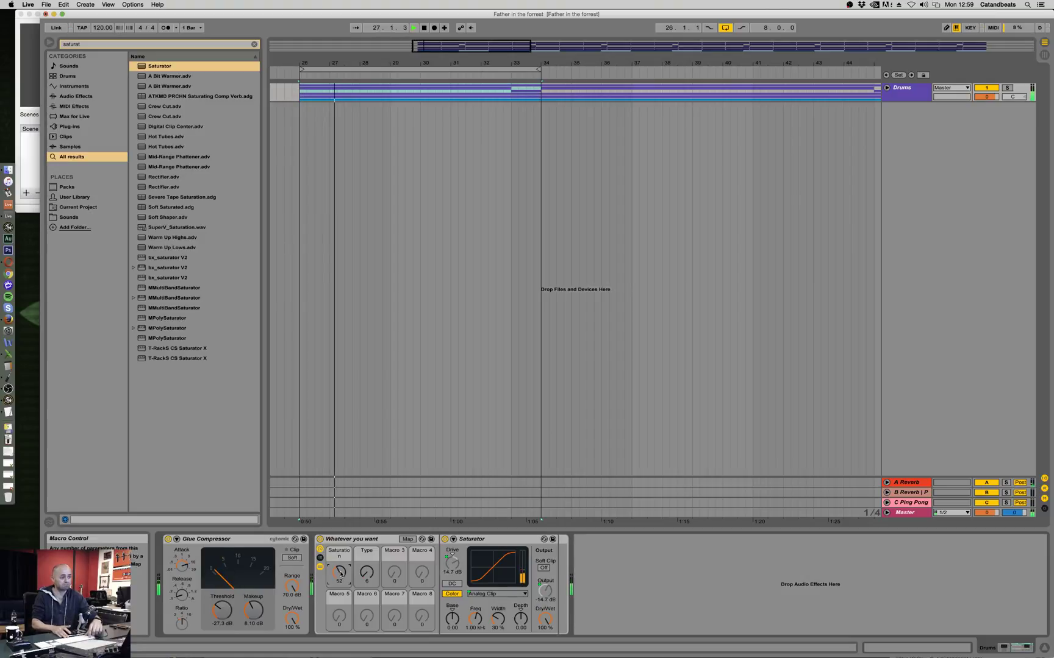
text(1)
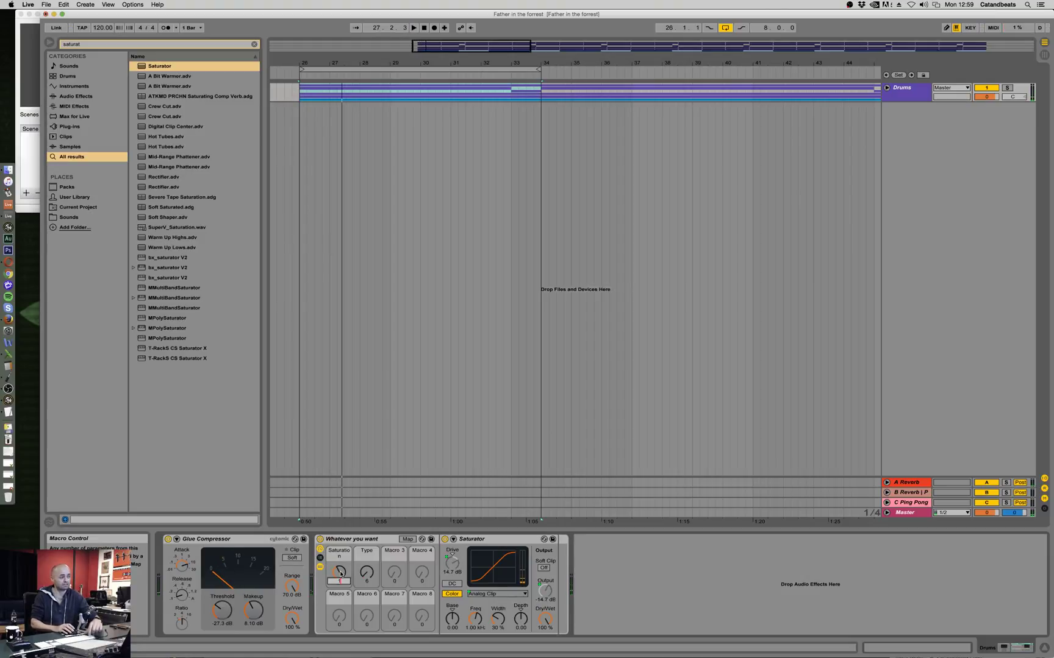
text(. 1)
key(Escape)
Step: Nudge Saturation to about 50, restart playback, and switch the rack off
drag(339, 573, 329, 576)
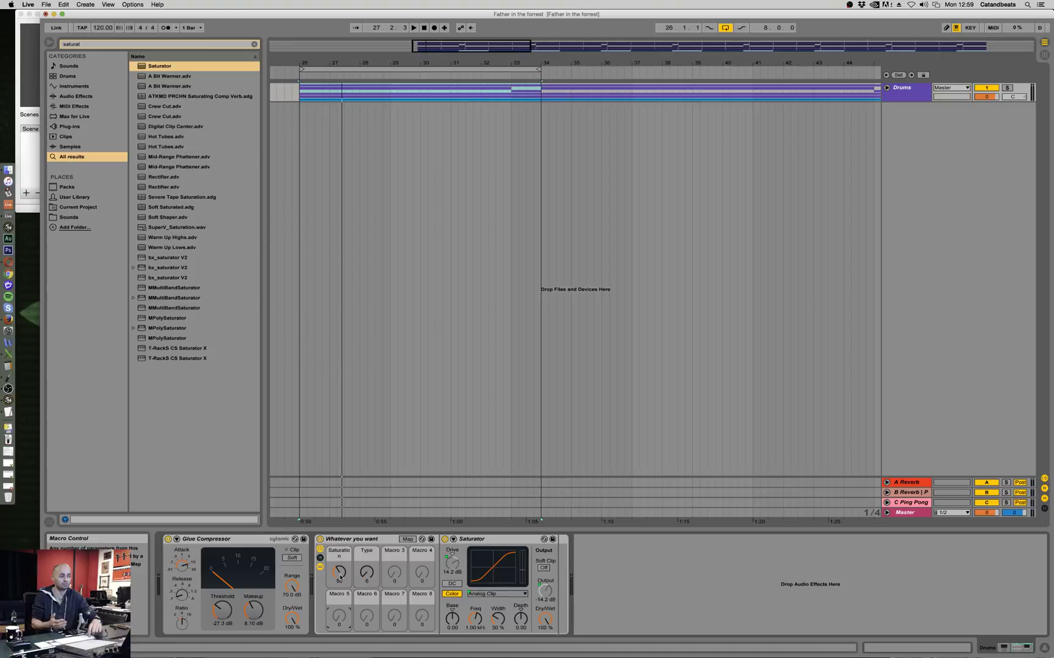
key(space)
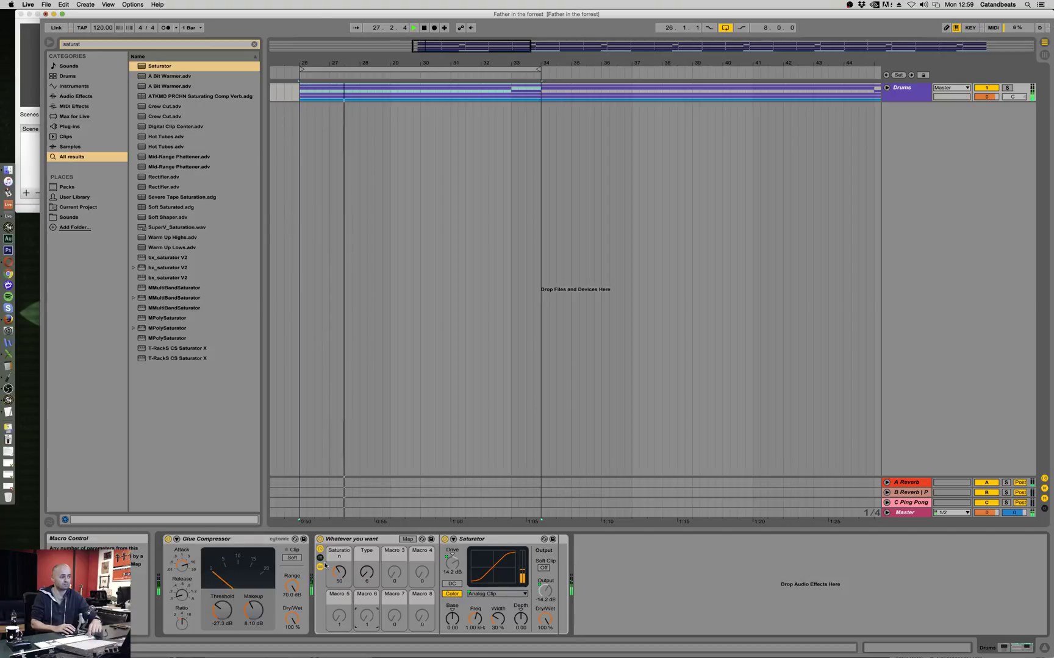
click(359, 544)
key(0)
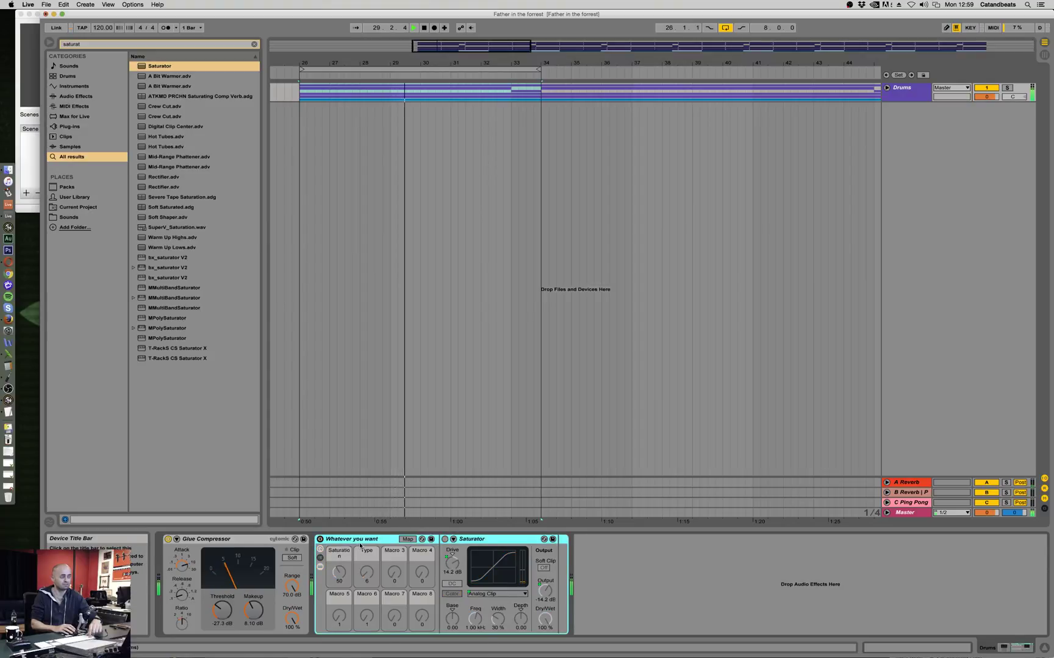
Step: Toggle the rack on and off while playing, stop, then leave the rack switched on
key(0)
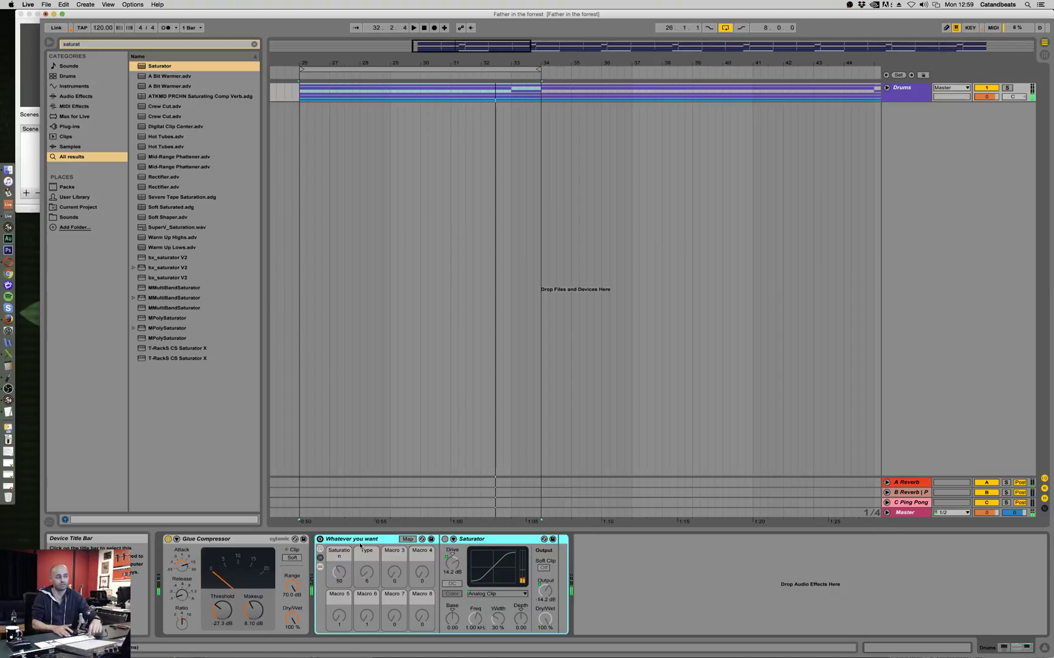
key(space)
key(0)
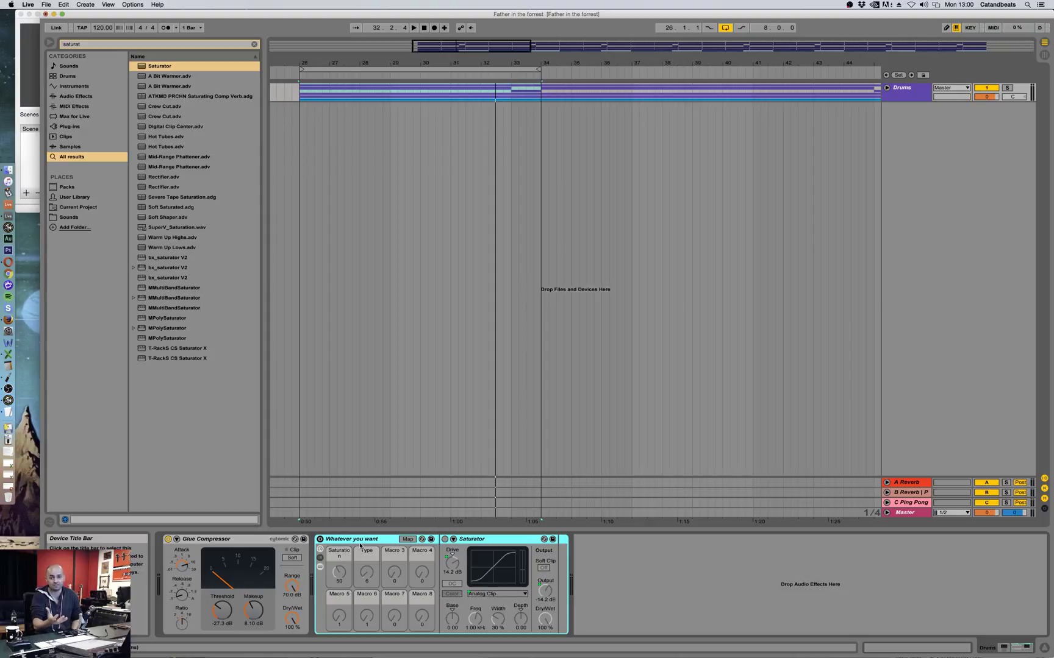
click(452, 558)
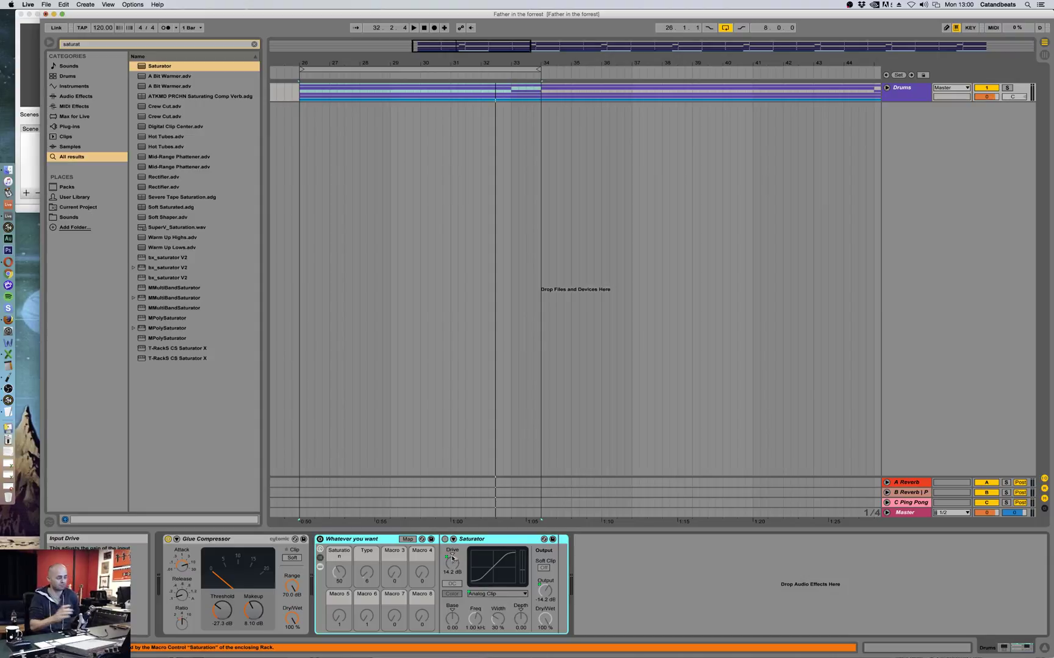
click(320, 539)
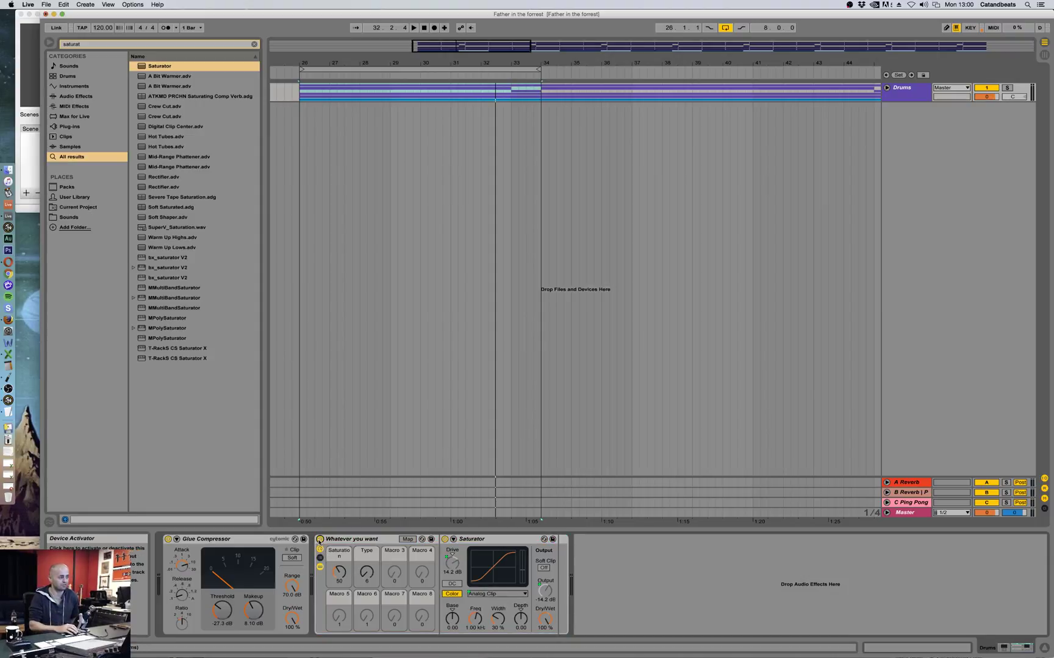
Step: Select the Type macro and the 'Whatever you want' rack, then bring the OBS window forward
click(366, 577)
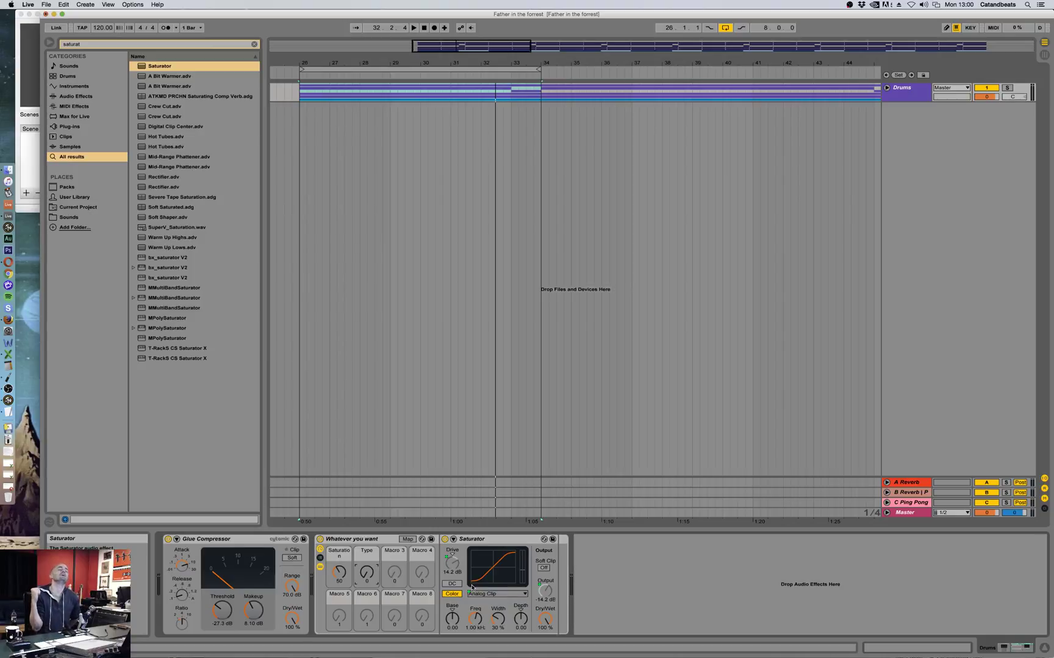
click(374, 540)
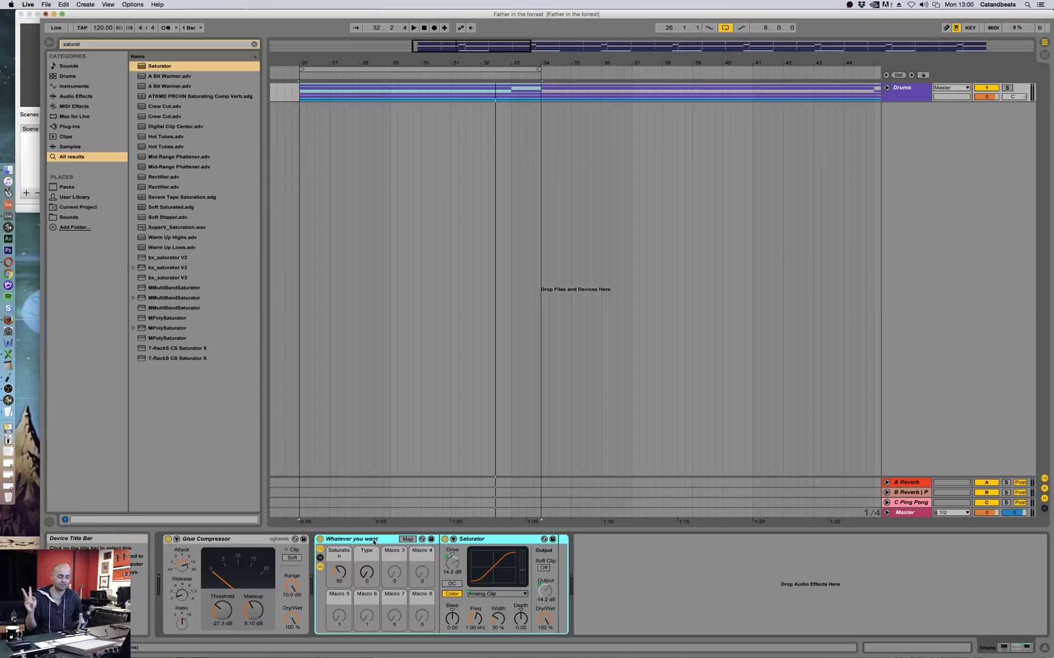
click(8, 171)
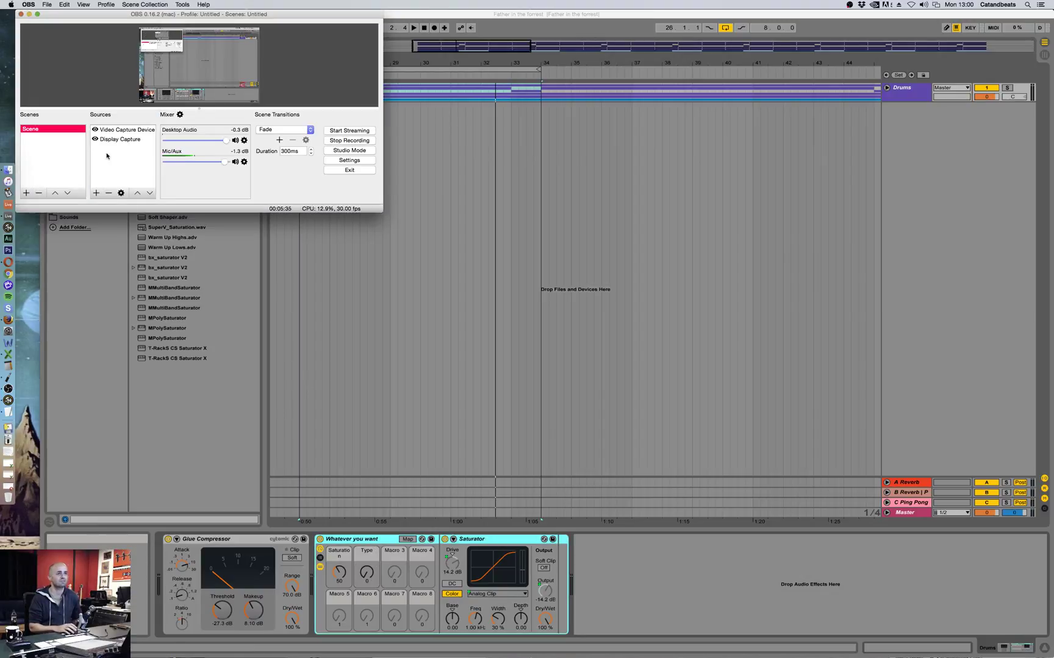